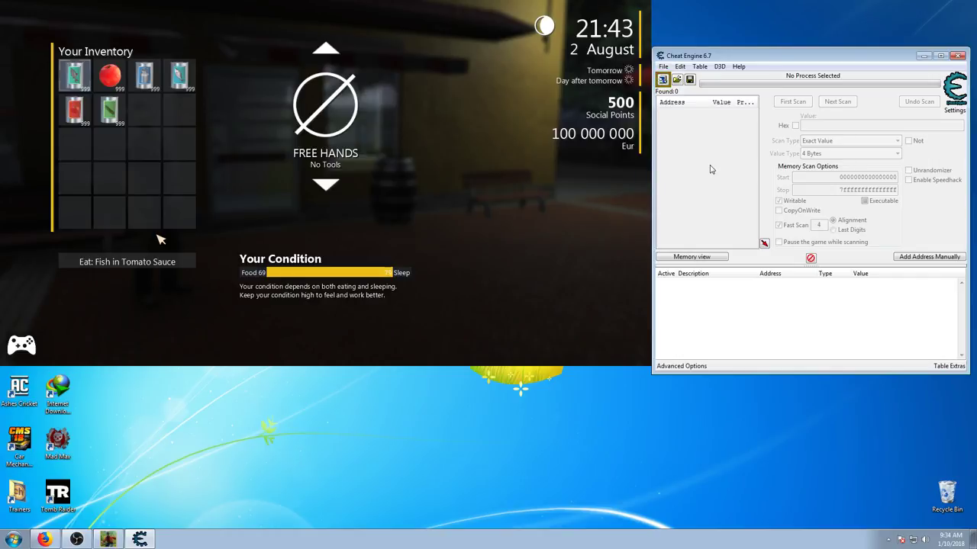
Step: Close the inventory and condition overlay in Farmer's Dynasty
{"action": "key", "text": "Tab"}
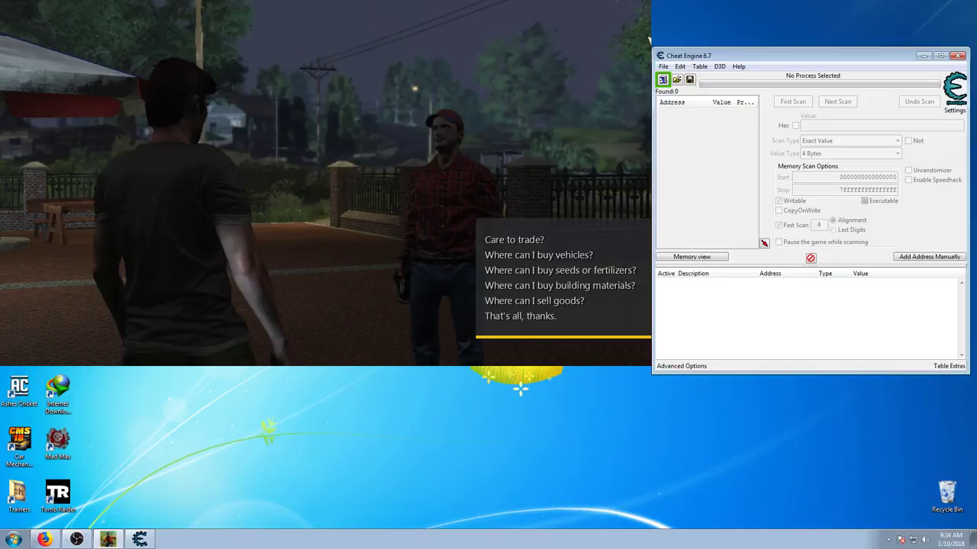
Step: Start trading with the villager, then switch over to Cheat Engine
{"action": "left_click", "coordinate": [521, 239]}
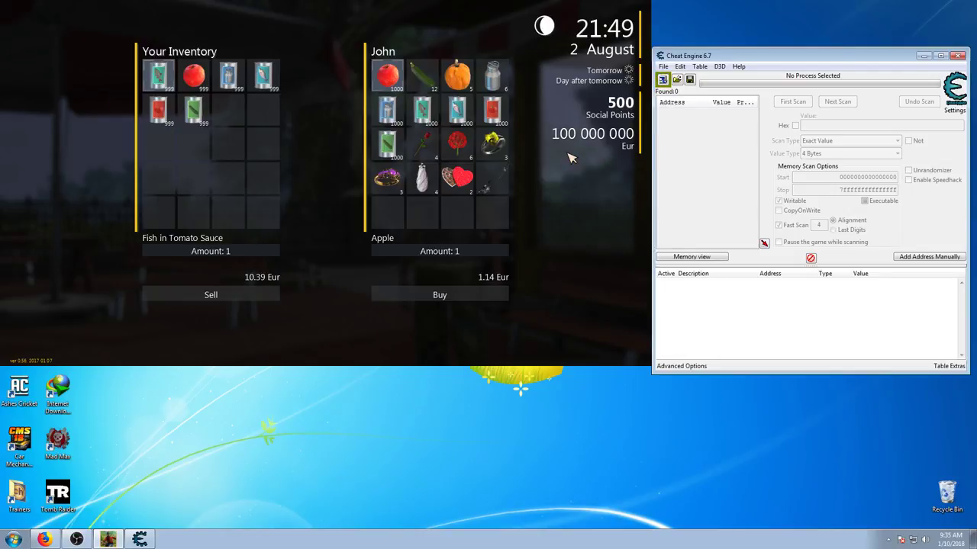
{"action": "key", "text": "alt+Tab"}
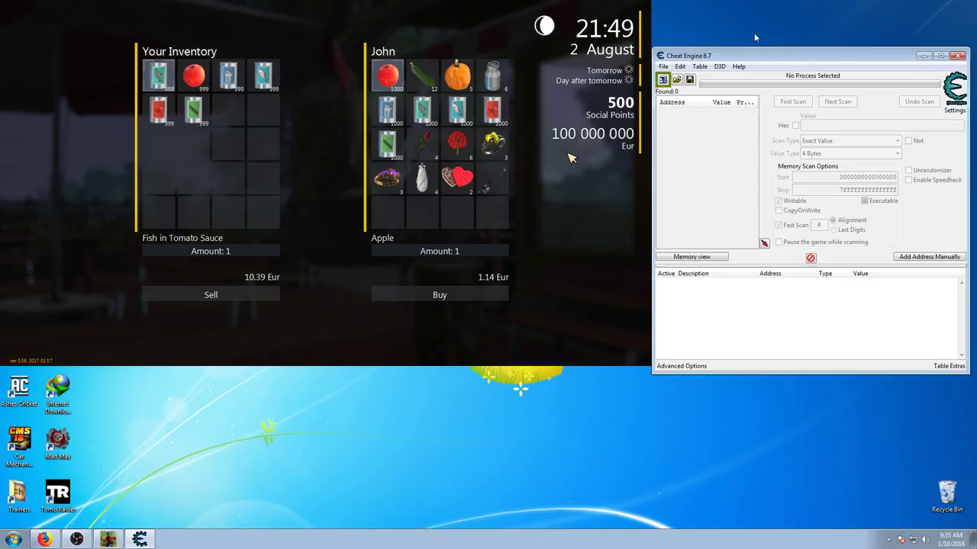
Step: Attach Cheat Engine to FarmersDynasty.exe and run a 4-byte first scan for 500
{"action": "left_click", "coordinate": [662, 81]}
{"action": "left_click", "coordinate": [659, 229]}
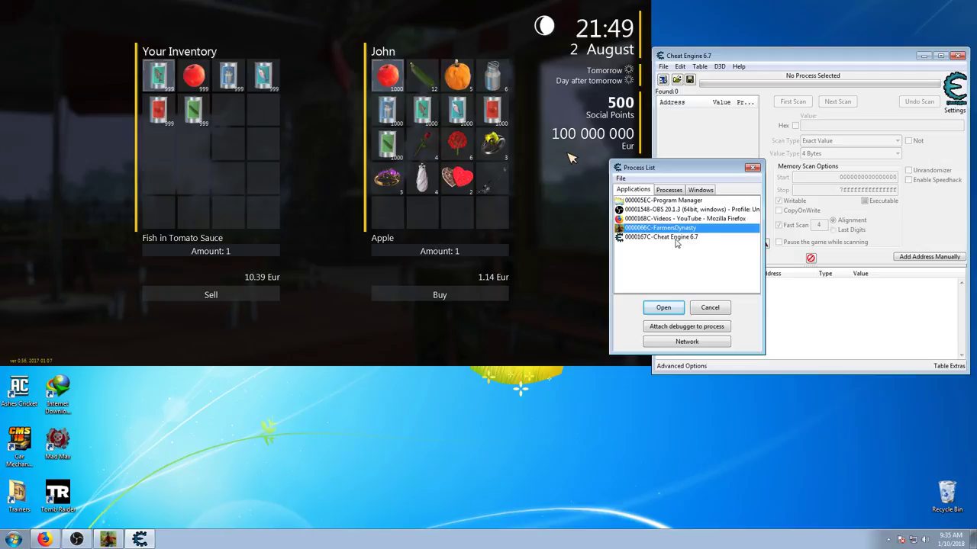
{"action": "left_click", "coordinate": [678, 309]}
{"action": "type", "text": "500"}
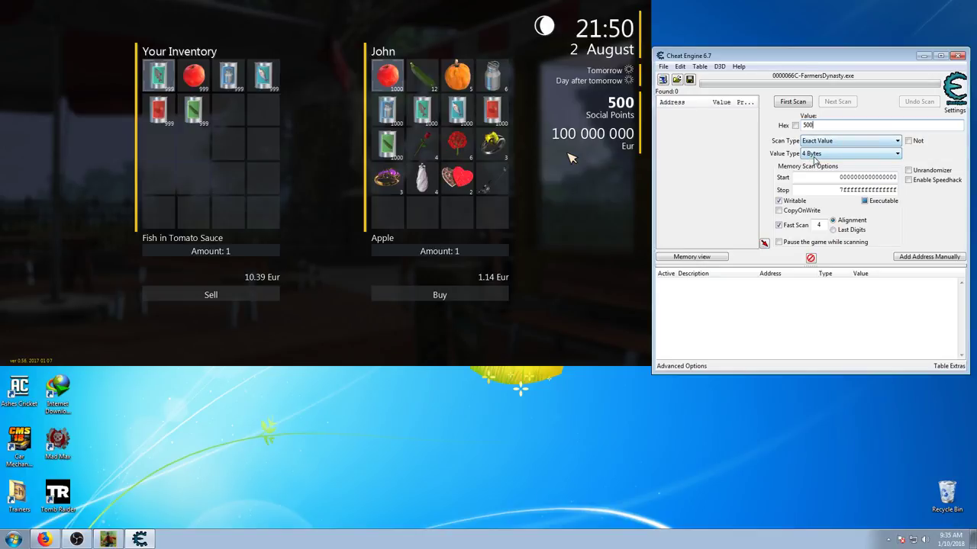
{"action": "left_click", "coordinate": [799, 105]}
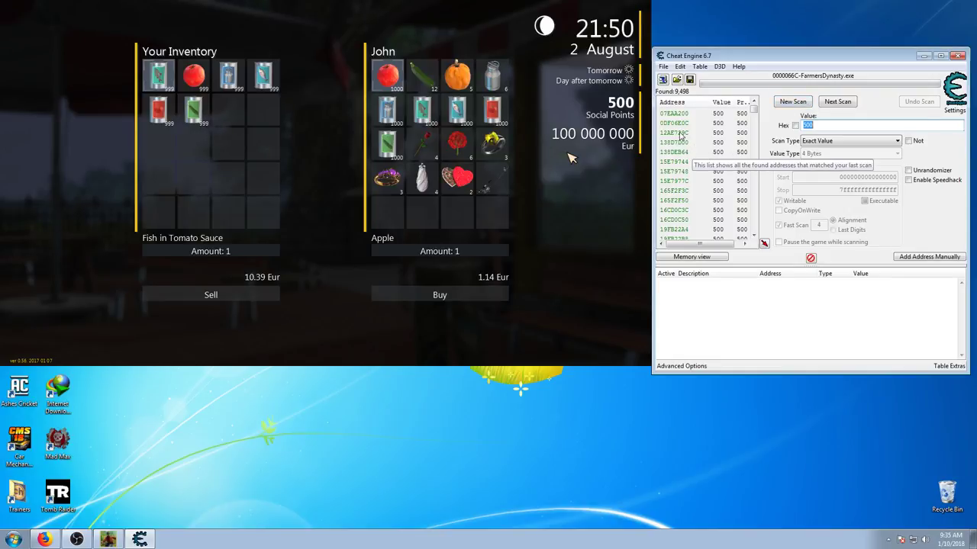
Step: Add scan results 138D7D00 and 138DEB64 to the address table
{"action": "left_click", "coordinate": [679, 133]}
{"action": "left_click", "coordinate": [666, 144]}
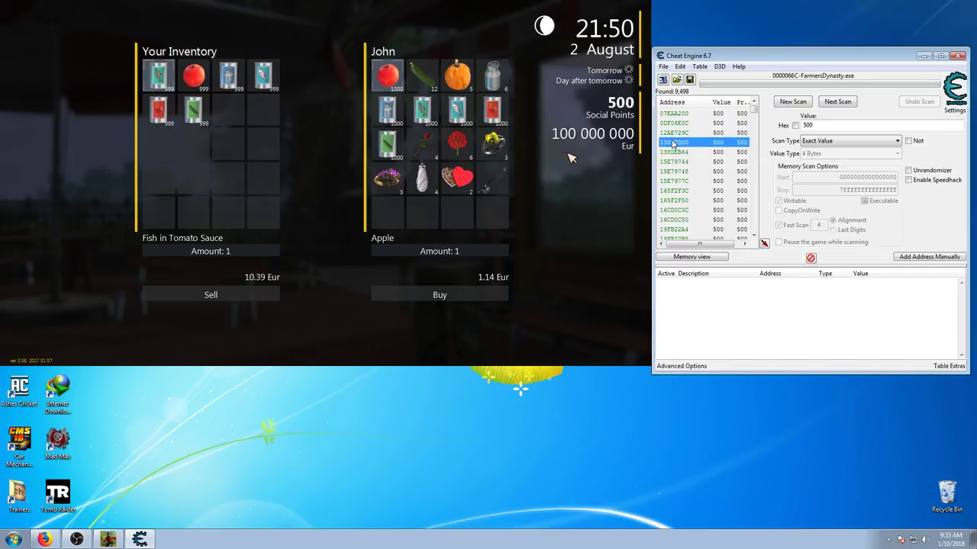
{"action": "double_click", "coordinate": [672, 143]}
{"action": "left_click", "coordinate": [676, 153]}
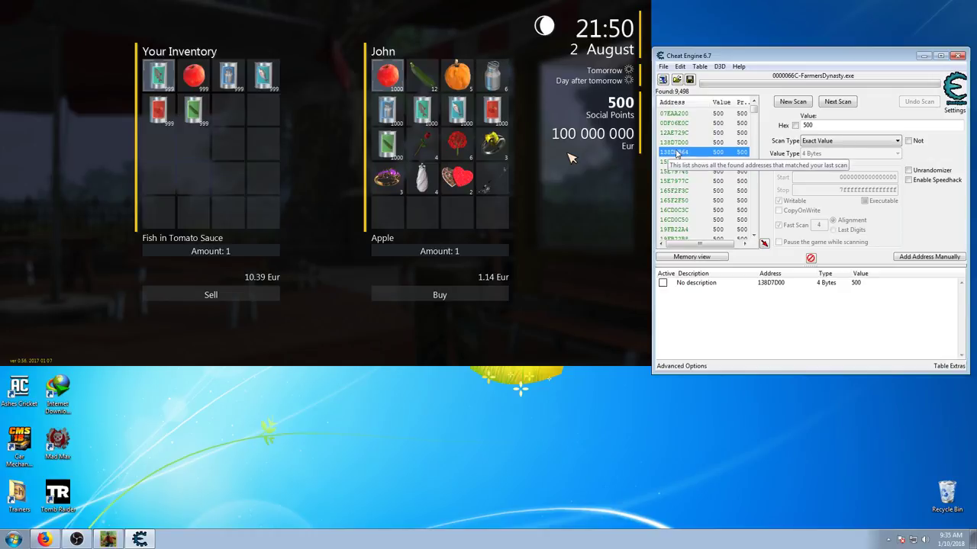
{"action": "double_click", "coordinate": [676, 153]}
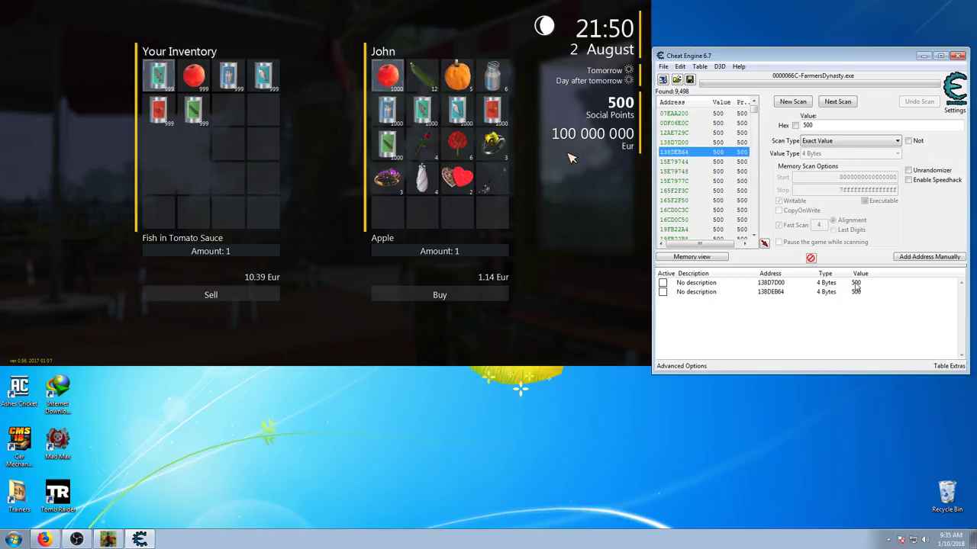
Step: Set the values of the 138D7D00 and 138DEB64 entries to 999
{"action": "left_click", "coordinate": [856, 284]}
{"action": "double_click", "coordinate": [856, 284]}
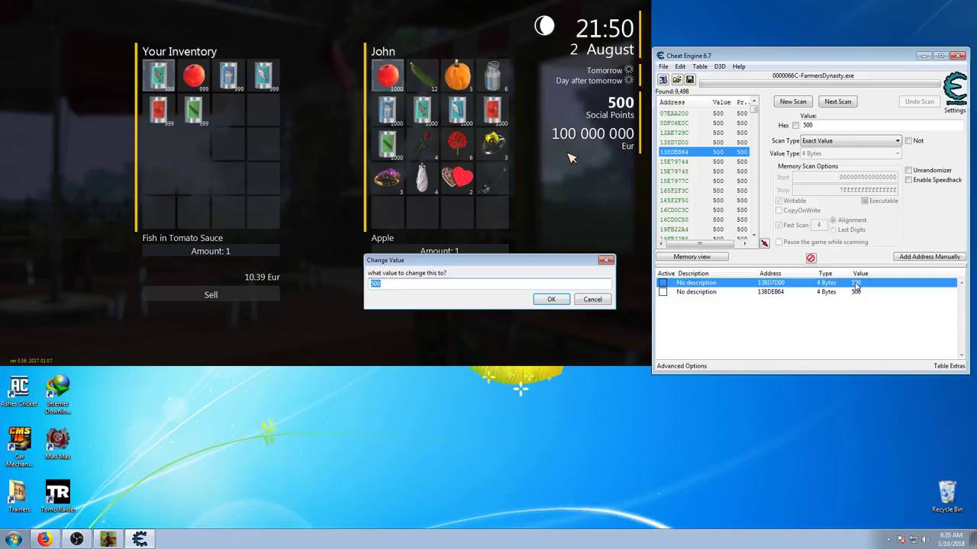
{"action": "type", "text": "999"}
{"action": "left_click", "coordinate": [555, 300]}
{"action": "double_click", "coordinate": [857, 294]}
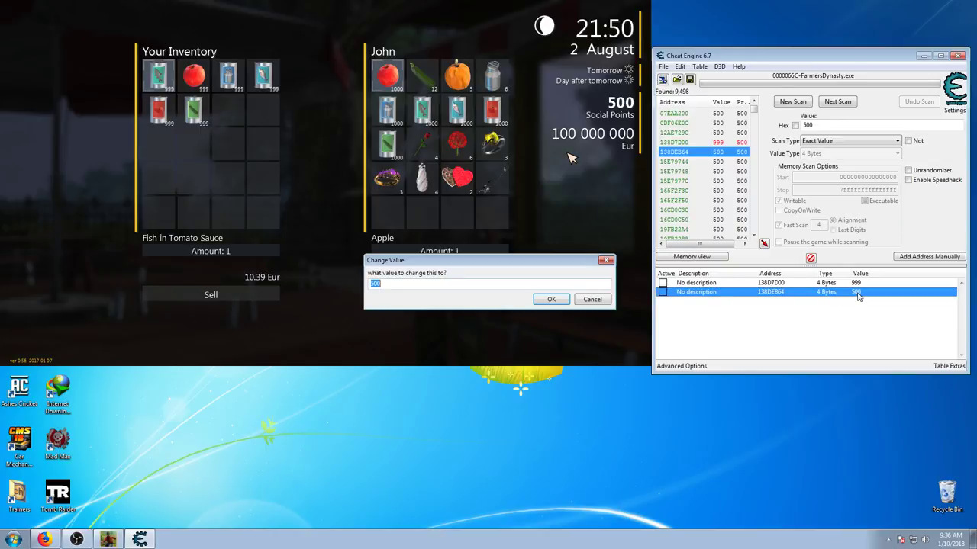
{"action": "type", "text": "999"}
{"action": "left_click", "coordinate": [554, 299]}
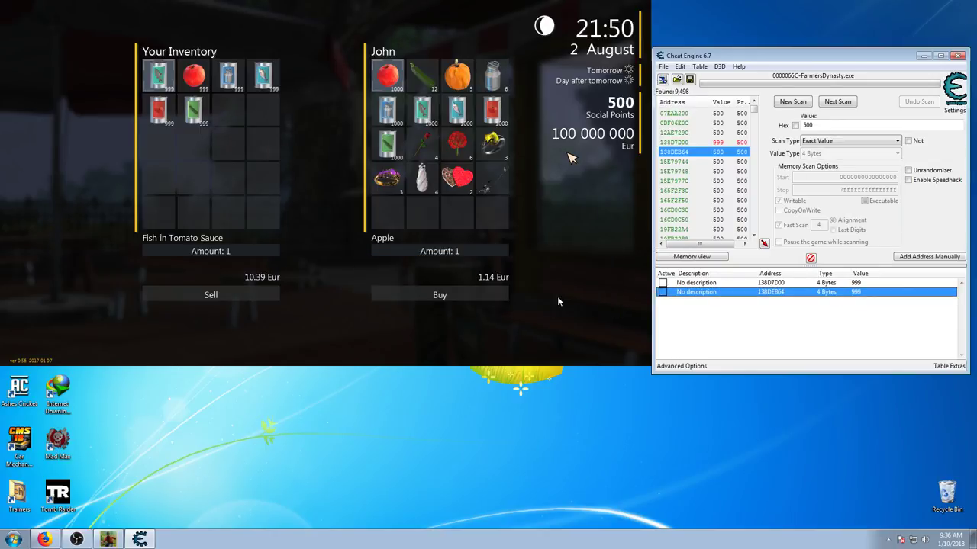
{"action": "left_click", "coordinate": [856, 334]}
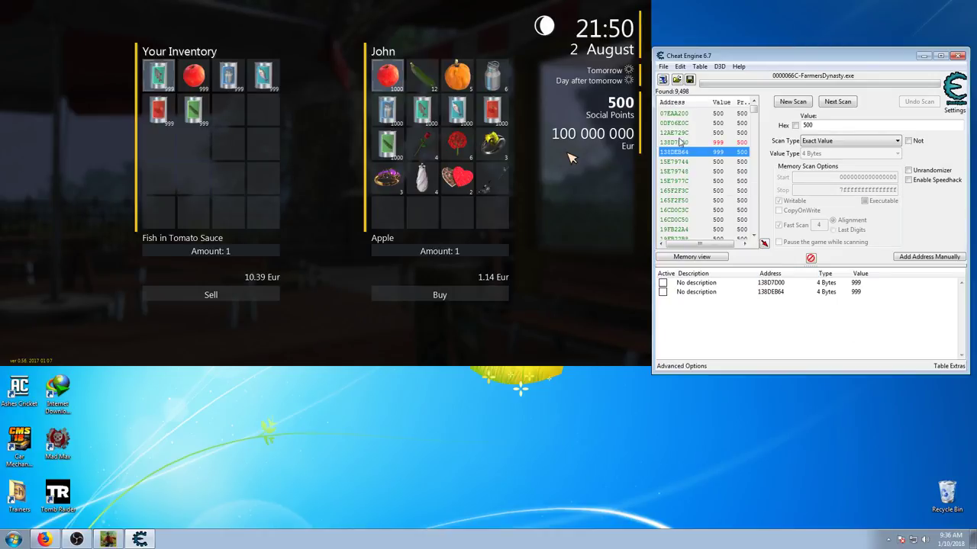
Step: Drag result 12AE729C into the table and set it to 999, raising Social Points to 999
{"action": "left_click_drag", "start_coordinate": [672, 134], "coordinate": [858, 303]}
{"action": "double_click", "coordinate": [858, 303]}
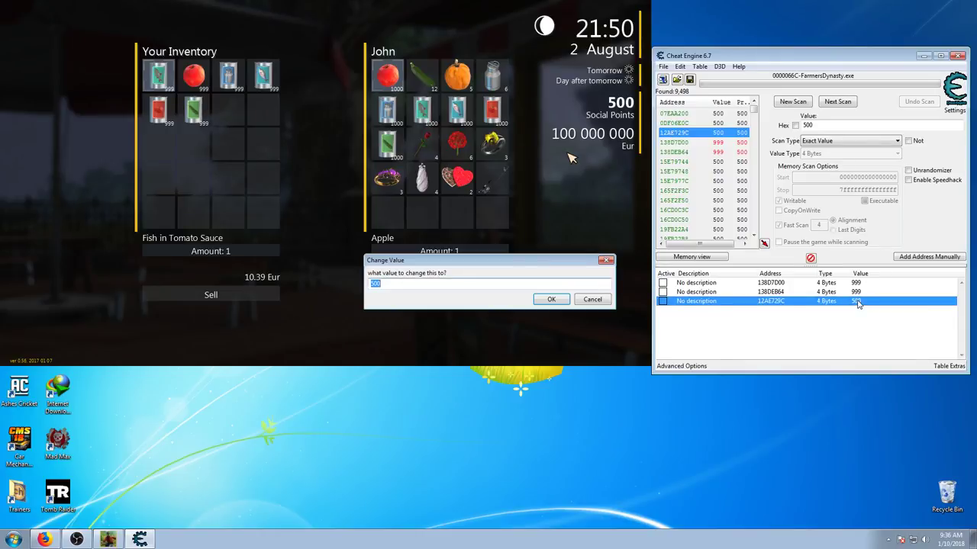
{"action": "type", "text": "9999"}
{"action": "left_click", "coordinate": [559, 301]}
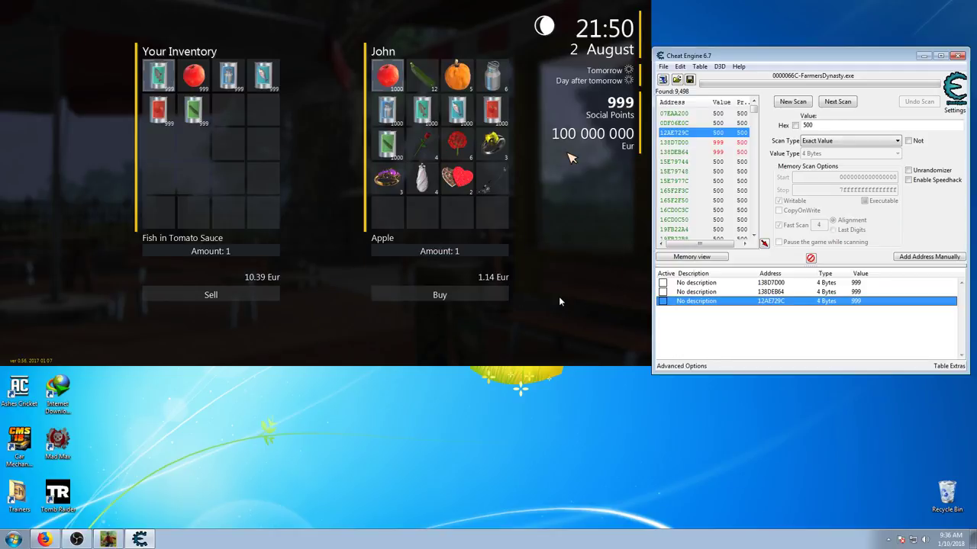
{"action": "left_click", "coordinate": [837, 334]}
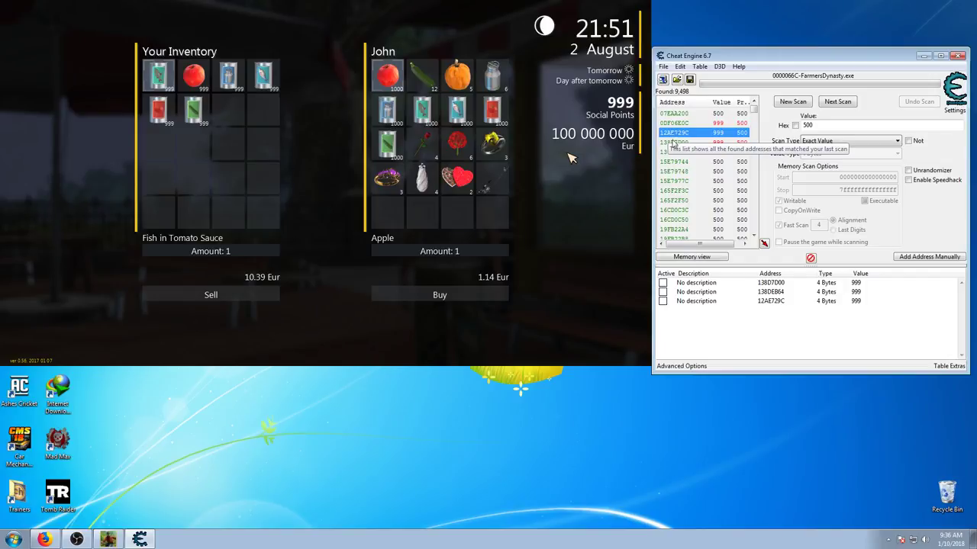
{"action": "left_click", "coordinate": [669, 143]}
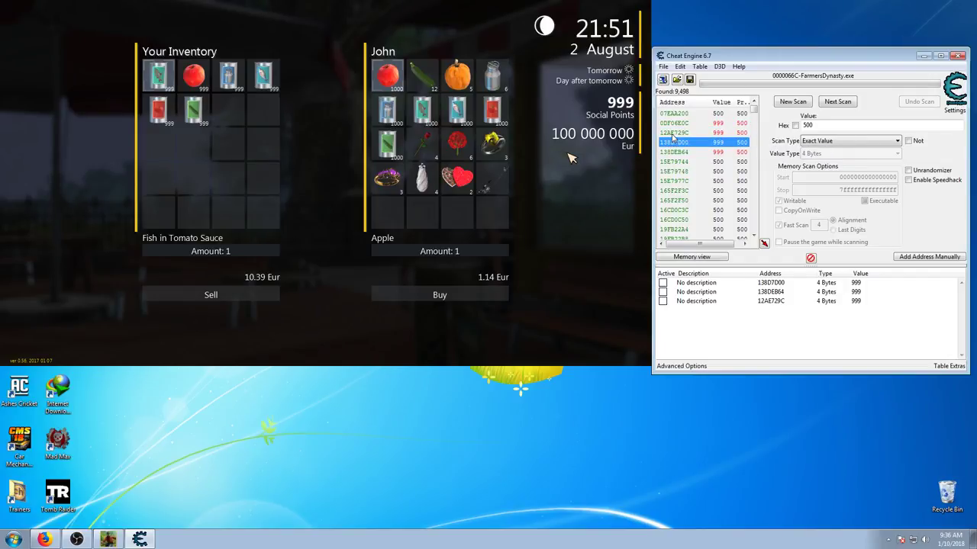
{"action": "left_click", "coordinate": [672, 134]}
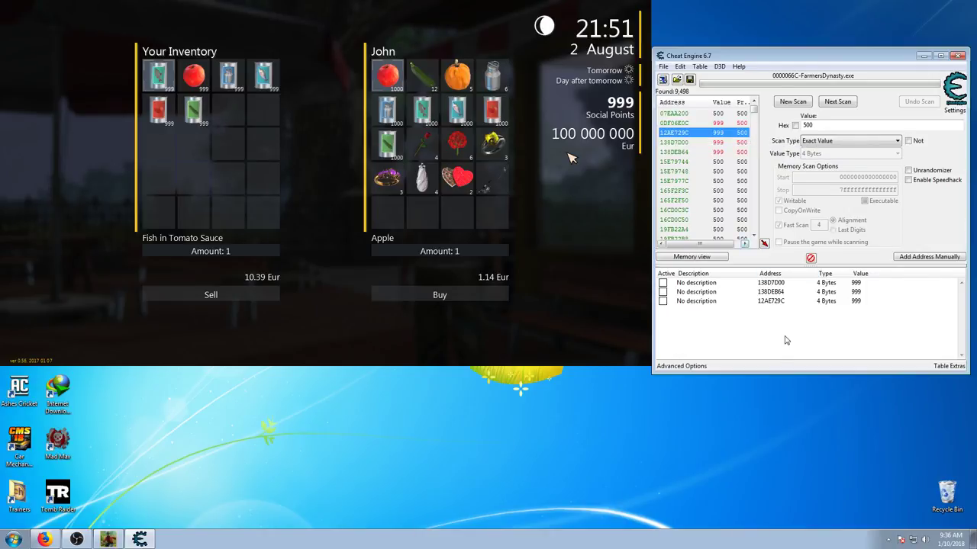
Step: Delete the two ineffective addresses 138D7D00 and 138DEB64 from the table
{"action": "left_click", "coordinate": [837, 284]}
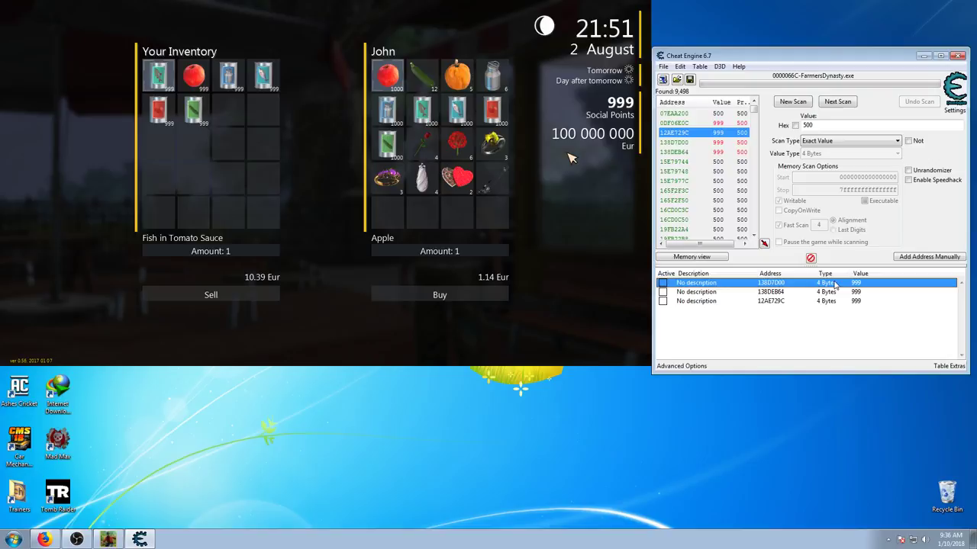
{"action": "key", "text": "Delete"}
{"action": "key", "text": "Return"}
{"action": "key", "text": "Delete"}
{"action": "key", "text": "Return"}
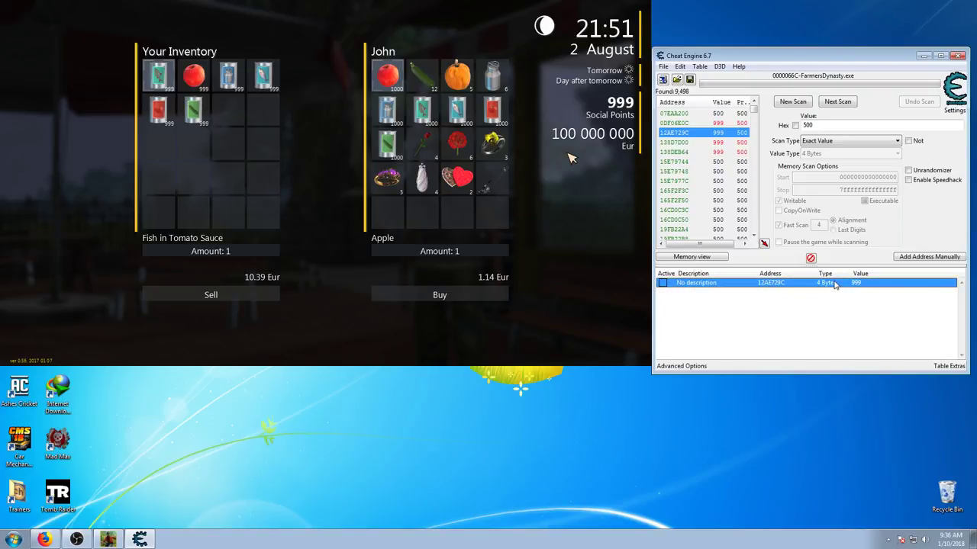
{"action": "left_click", "coordinate": [784, 296]}
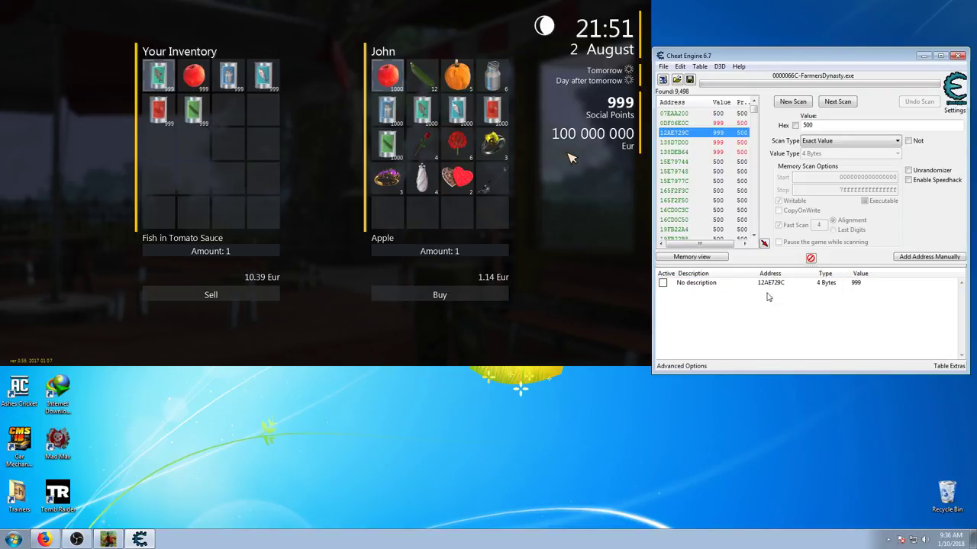
Step: Rename the 12AE729C entry's description to 'Social Points'
{"action": "double_click", "coordinate": [712, 284]}
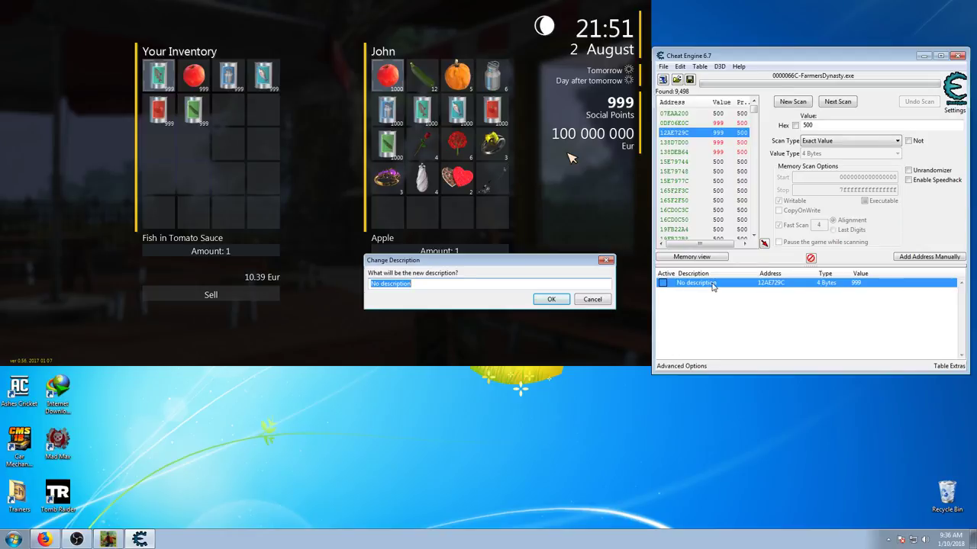
{"action": "type", "text": "S"}
{"action": "type", "text": "ocia"}
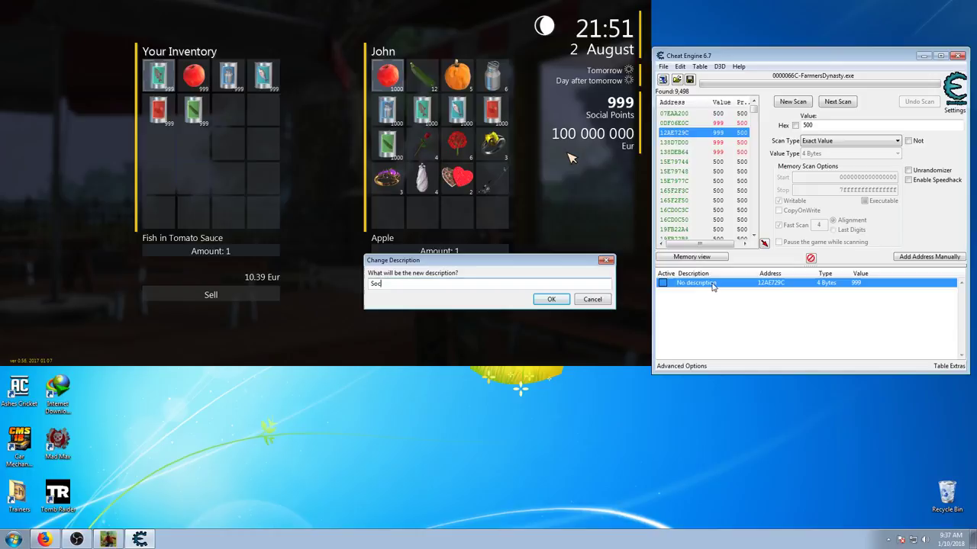
{"action": "type", "text": "ial"}
{"action": "type", "text": " Poin"}
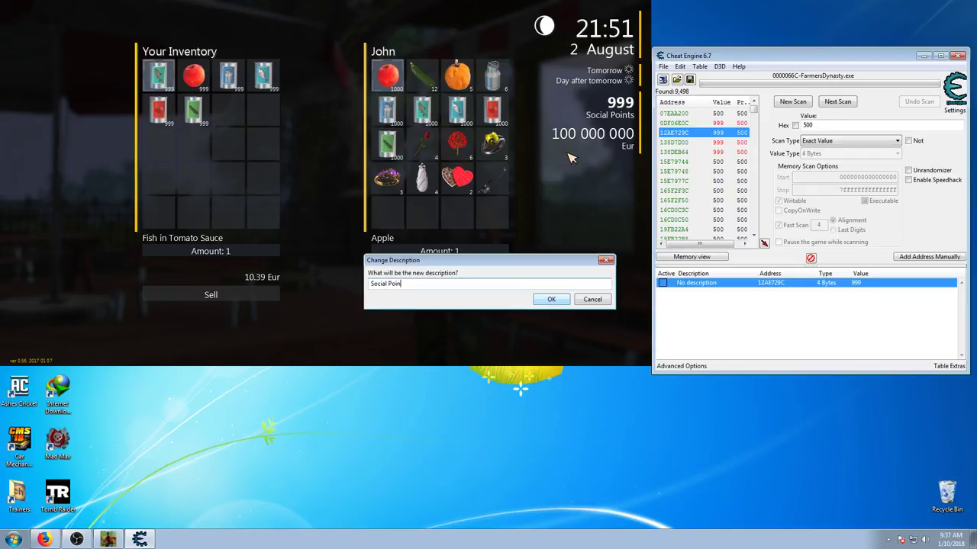
{"action": "type", "text": "ts"}
{"action": "left_click", "coordinate": [548, 299]}
{"action": "left_click", "coordinate": [758, 319]}
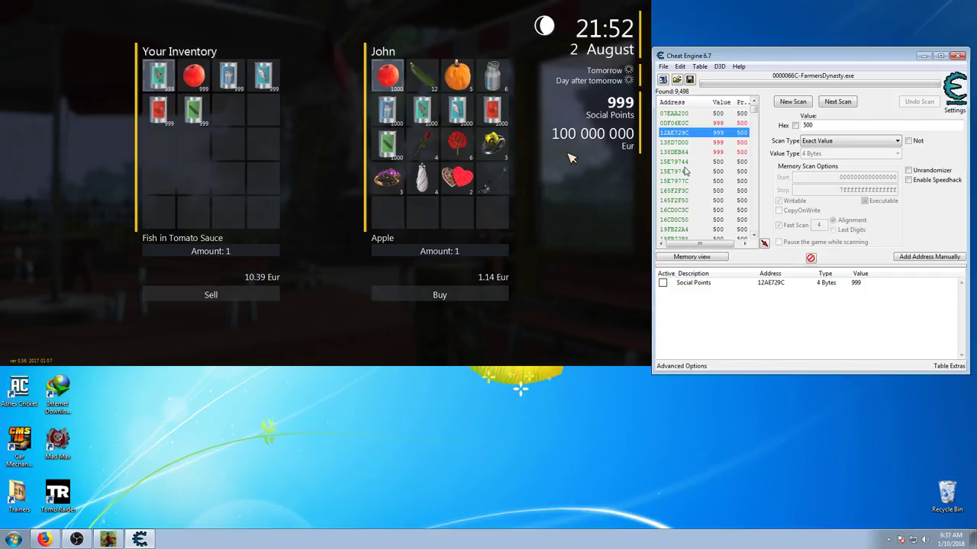
{"action": "left_click", "coordinate": [676, 143]}
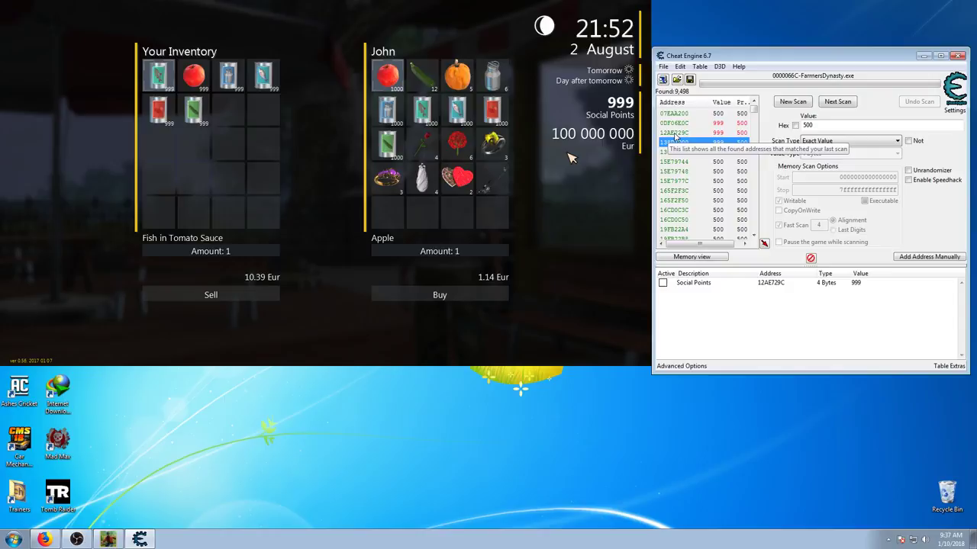
{"action": "left_click", "coordinate": [677, 134]}
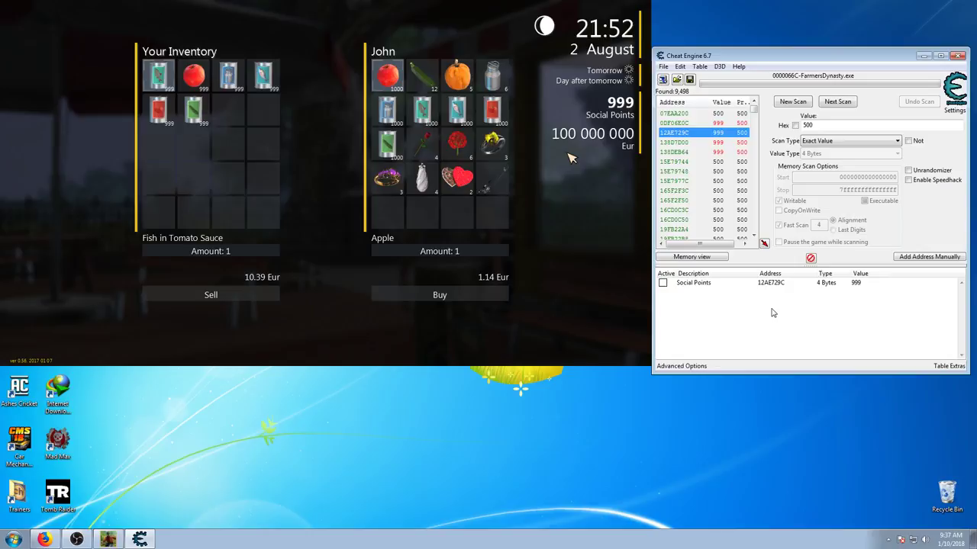
Step: Start a new Float scan for the exact value 100000000
{"action": "left_click", "coordinate": [796, 101]}
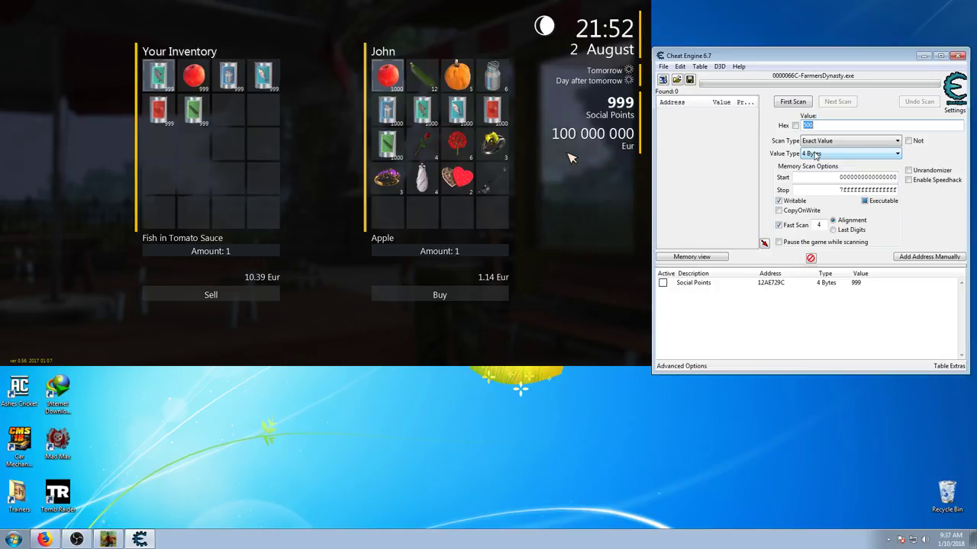
{"action": "left_click", "coordinate": [815, 155]}
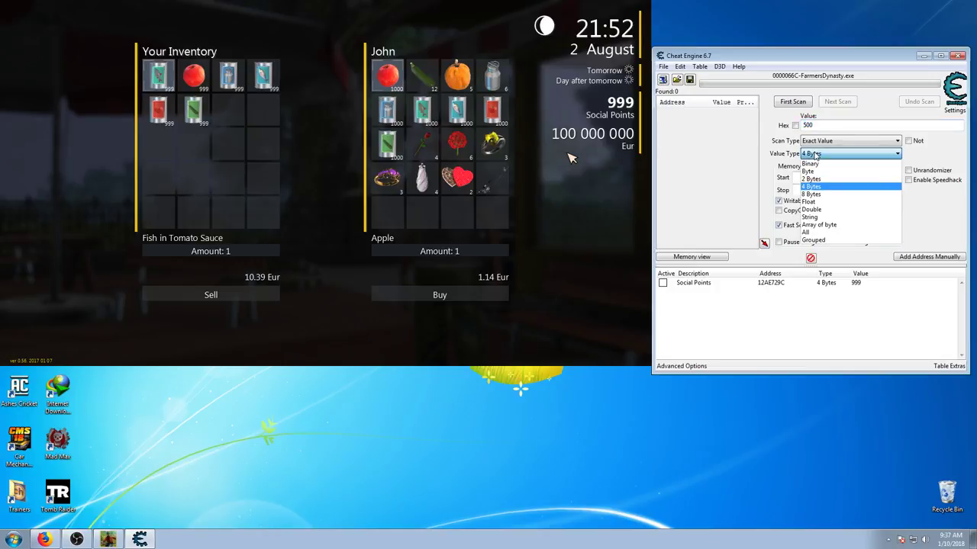
{"action": "left_click", "coordinate": [812, 201]}
{"action": "left_click", "coordinate": [824, 126]}
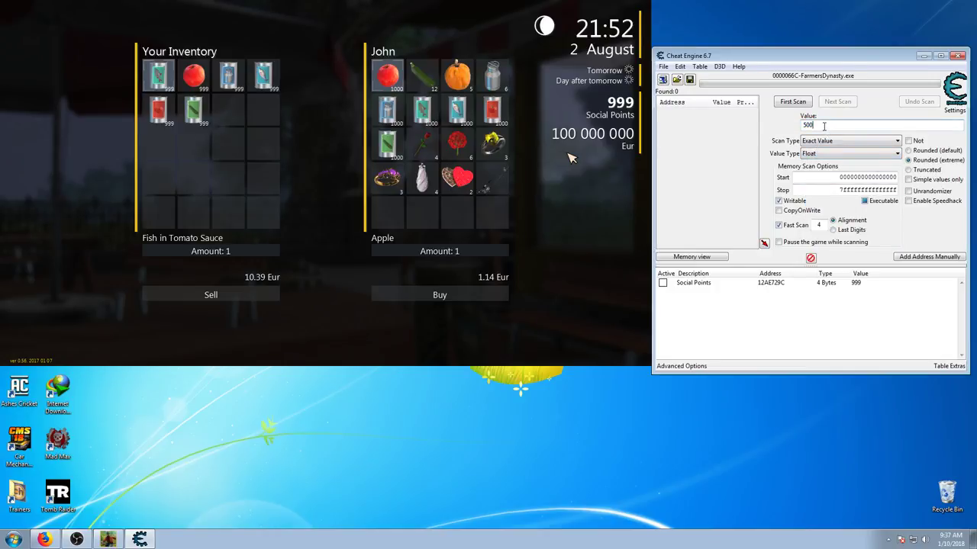
{"action": "key", "text": "BackSpace"}
{"action": "key", "text": "BackSpace"}
{"action": "key", "text": "BackSpace"}
{"action": "type", "text": "100000000"}
{"action": "left_click", "coordinate": [801, 104]}
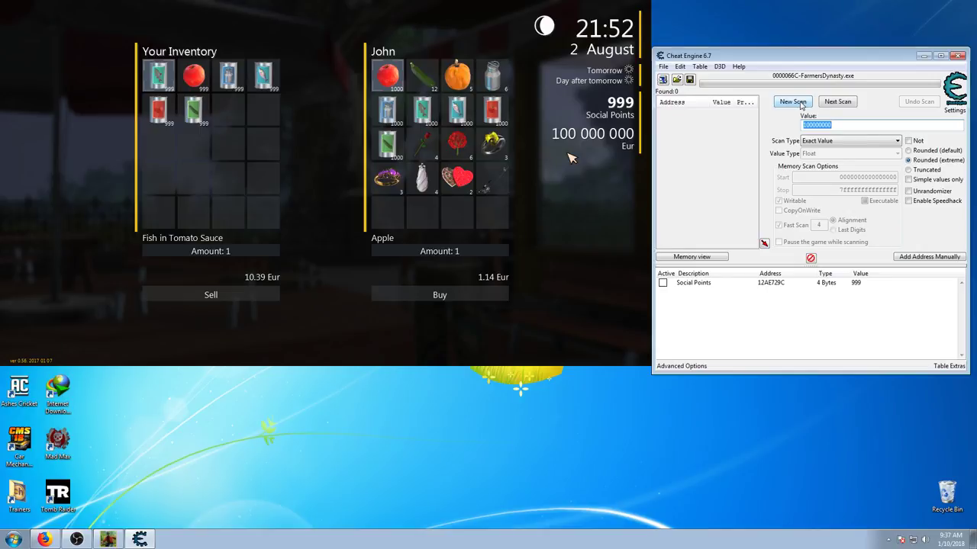
{"action": "left_click", "coordinate": [801, 104]}
{"action": "left_click", "coordinate": [801, 105]}
Step: Reset the scan and change the Scan Type to Value between
{"action": "left_click", "coordinate": [793, 103]}
{"action": "left_click", "coordinate": [845, 124]}
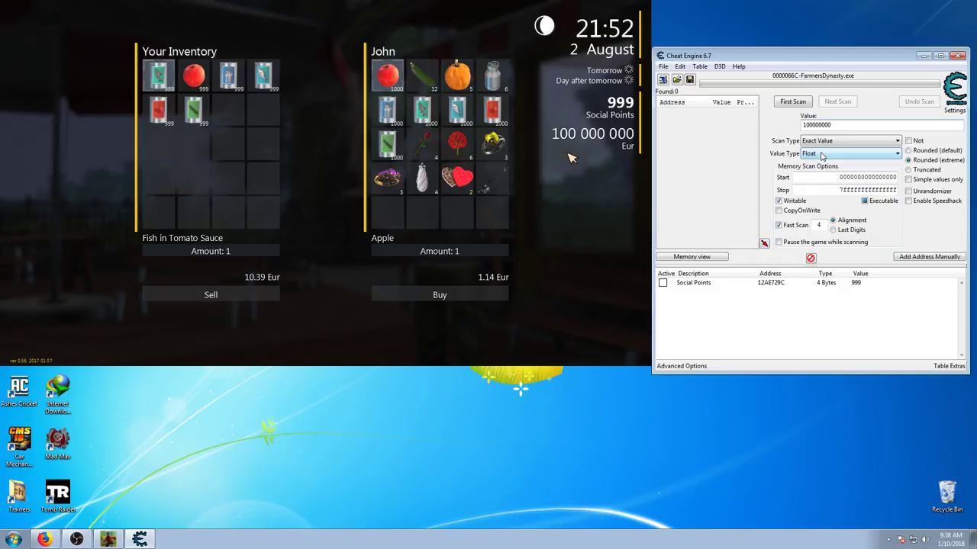
{"action": "left_click", "coordinate": [820, 142]}
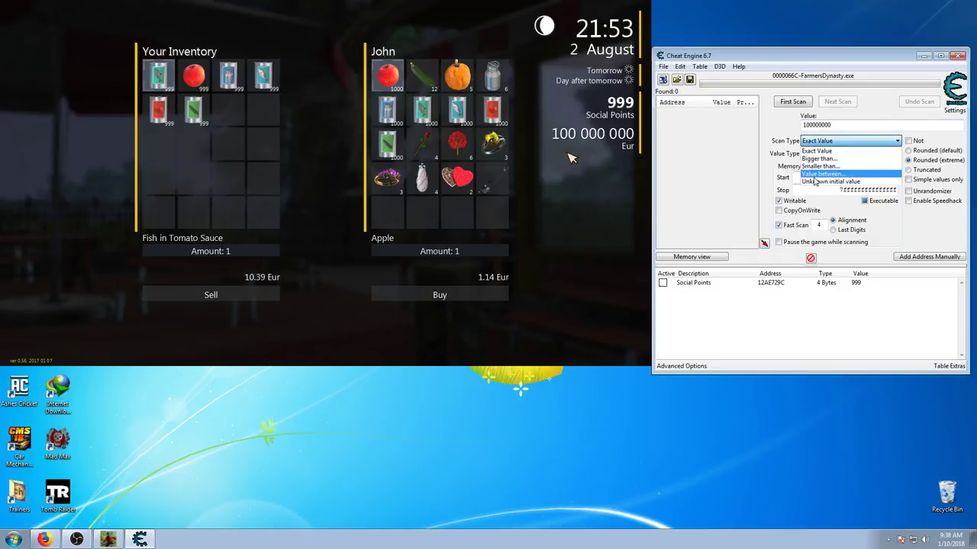
{"action": "left_click", "coordinate": [816, 178]}
Step: Enter the range 99000000 to 100000000 and run the Float first scan
{"action": "left_click", "coordinate": [863, 126]}
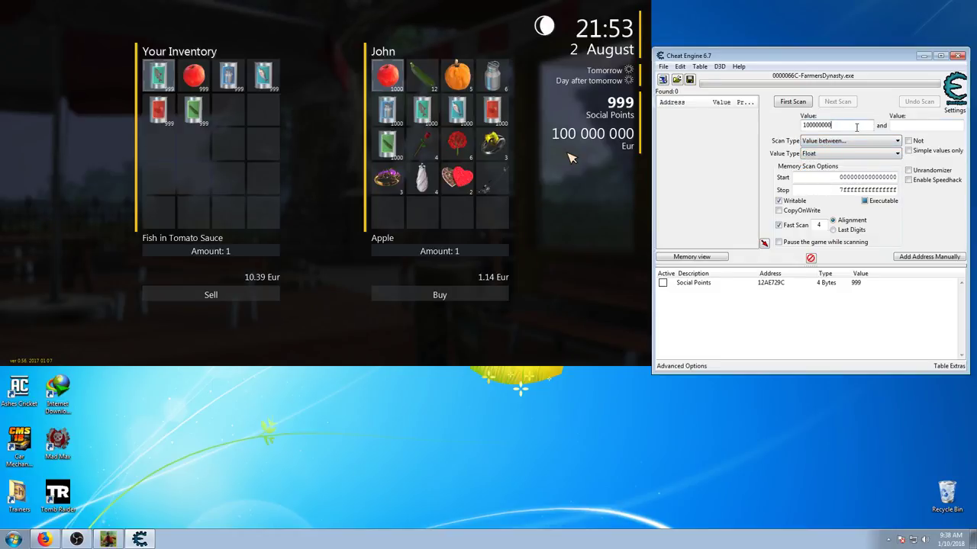
{"action": "key", "text": "BackSpace"}
{"action": "key", "text": "BackSpace"}
{"action": "key", "text": "BackSpace"}
{"action": "type", "text": "100"}
{"action": "type", "text": "000"}
{"action": "type", "text": "000"}
{"action": "key", "text": "BackSpace"}
{"action": "type", "text": "9"}
{"action": "left_click", "coordinate": [905, 126]}
{"action": "left_click", "coordinate": [808, 126]}
{"action": "key", "text": "BackSpace"}
{"action": "key", "text": "BackSpace"}
{"action": "key", "text": "BackSpace"}
{"action": "type", "text": "1"}
{"action": "key", "text": "BackSpace"}
{"action": "type", "text": "99"}
{"action": "type", "text": "000000"}
{"action": "left_click", "coordinate": [915, 126]}
{"action": "type", "text": "100000"}
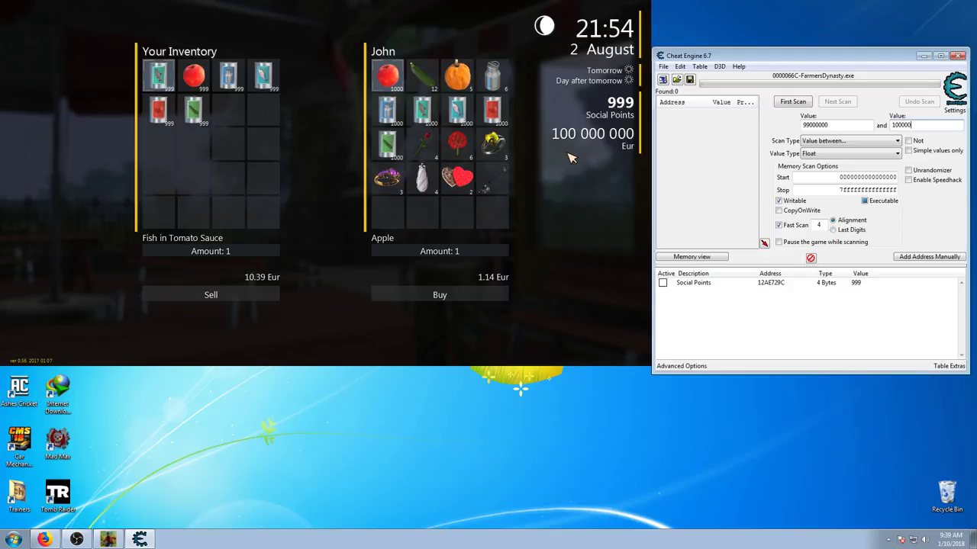
{"action": "type", "text": "000"}
{"action": "left_click", "coordinate": [791, 104]}
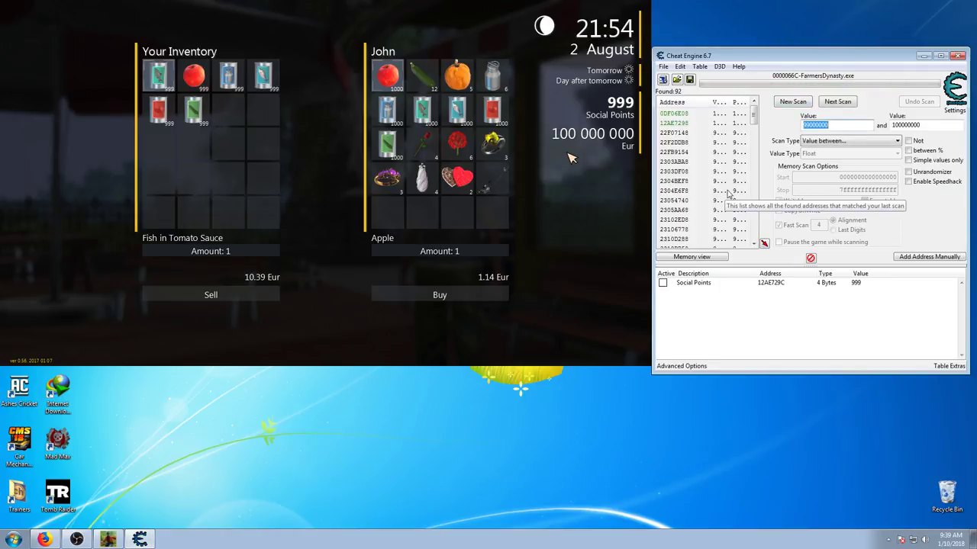
Step: Add result 12AE7298 to the table and set its value to 999
{"action": "left_click", "coordinate": [683, 125]}
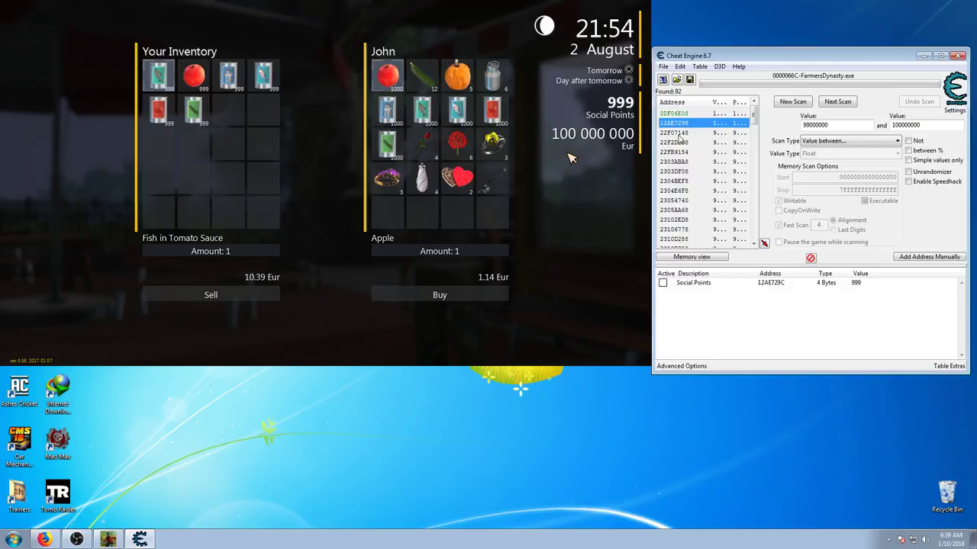
{"action": "double_click", "coordinate": [673, 124]}
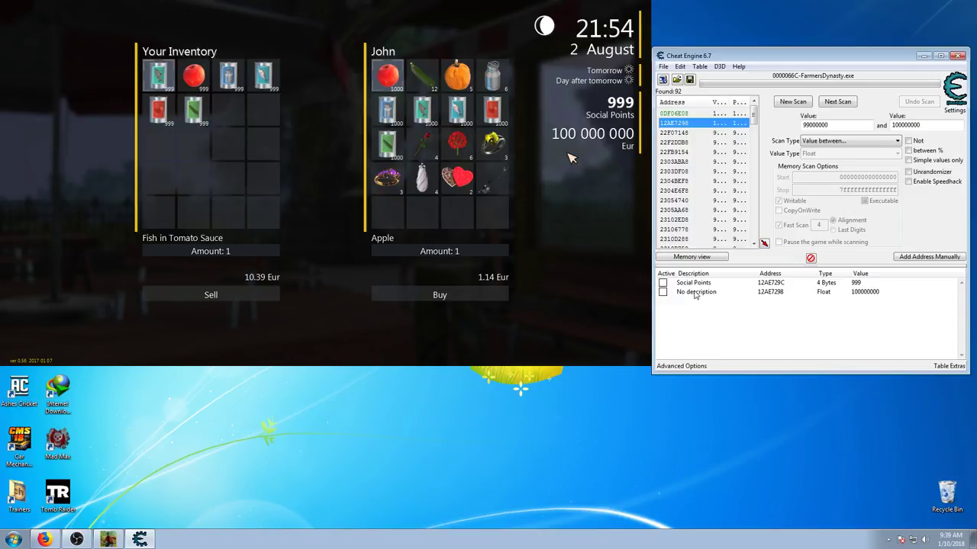
{"action": "left_click", "coordinate": [860, 293]}
{"action": "double_click", "coordinate": [860, 293]}
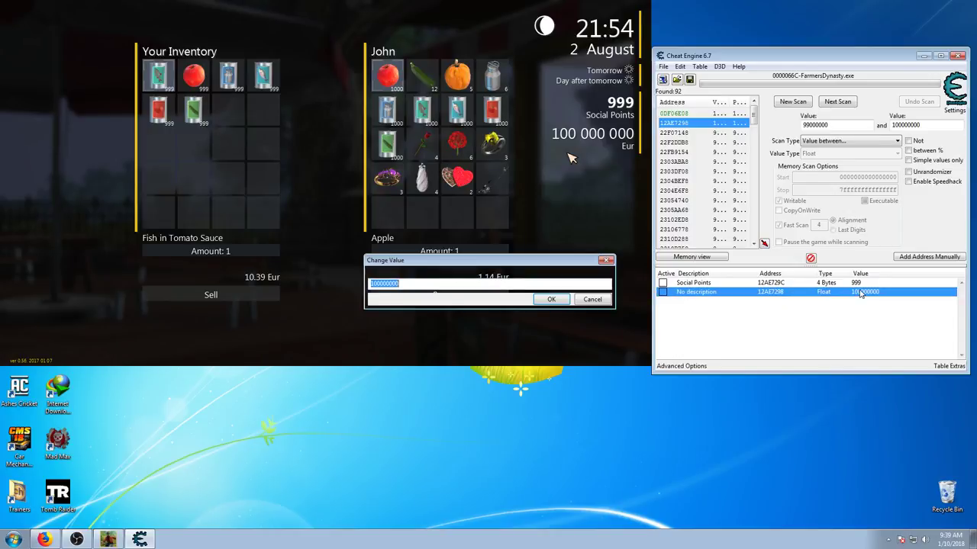
{"action": "type", "text": "999"}
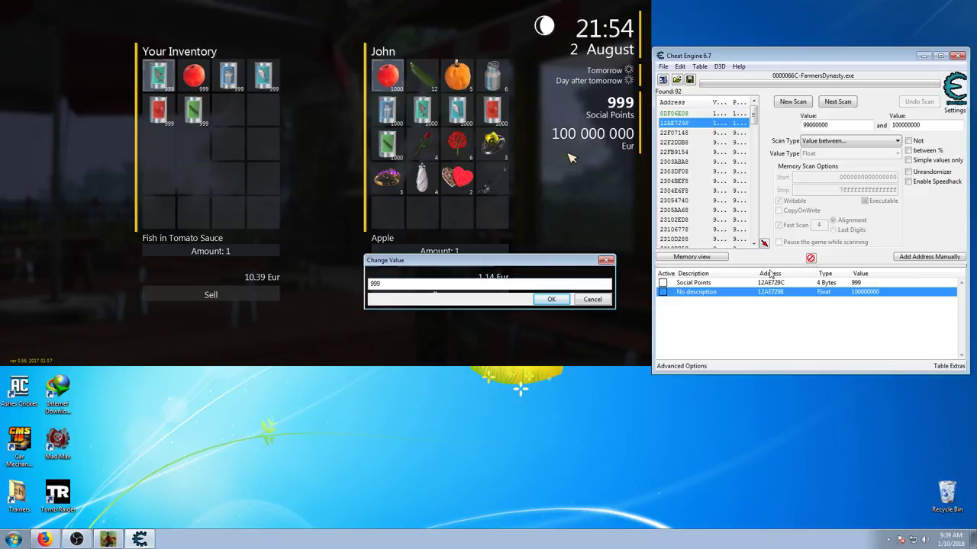
{"action": "left_click", "coordinate": [563, 304]}
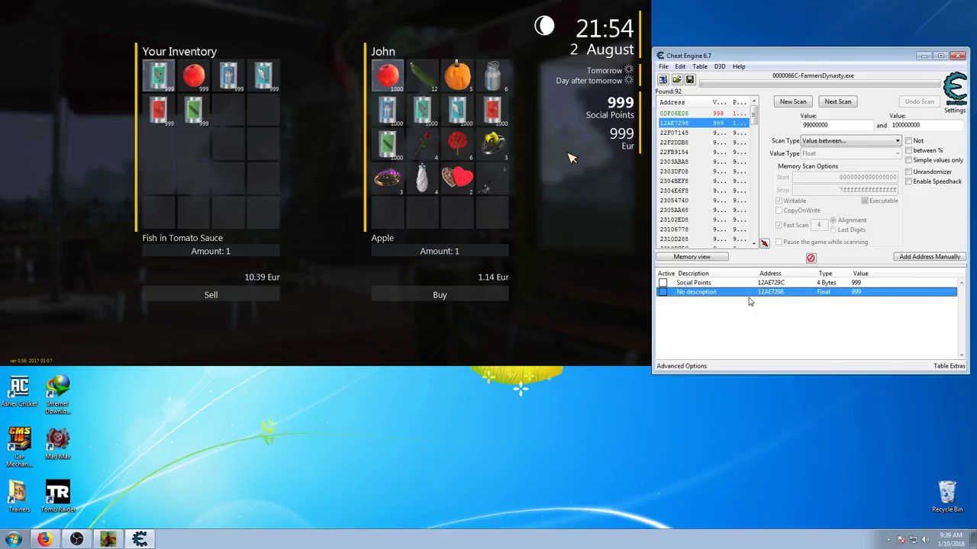
{"action": "left_click", "coordinate": [751, 301]}
Step: Name the 12AE7298 entry 'Money'
{"action": "double_click", "coordinate": [698, 294]}
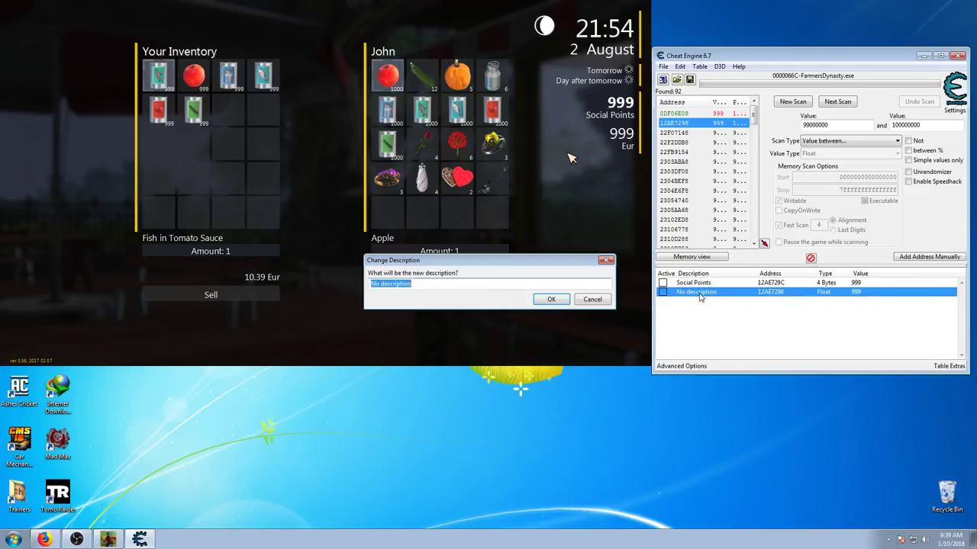
{"action": "type", "text": "Mone"}
{"action": "type", "text": "y"}
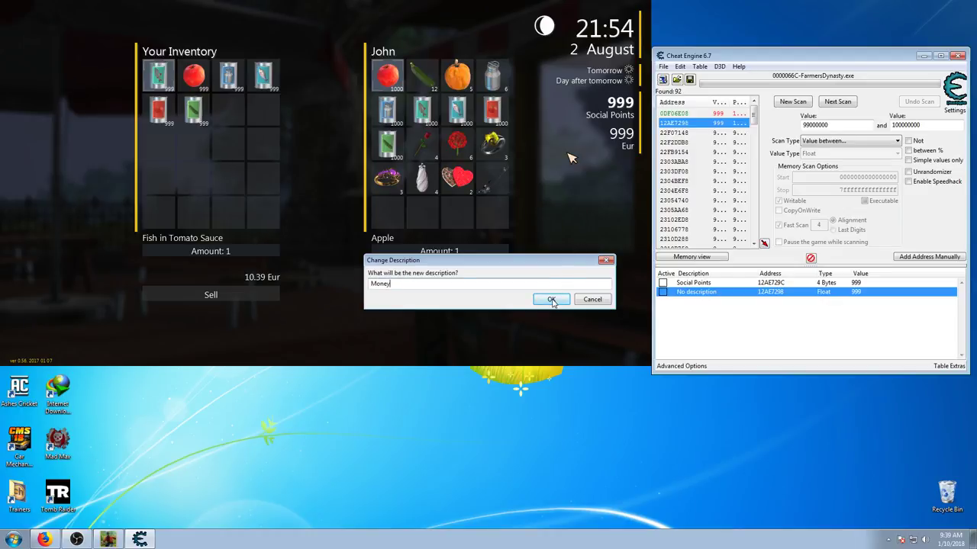
{"action": "left_click", "coordinate": [552, 299]}
{"action": "left_click", "coordinate": [786, 333]}
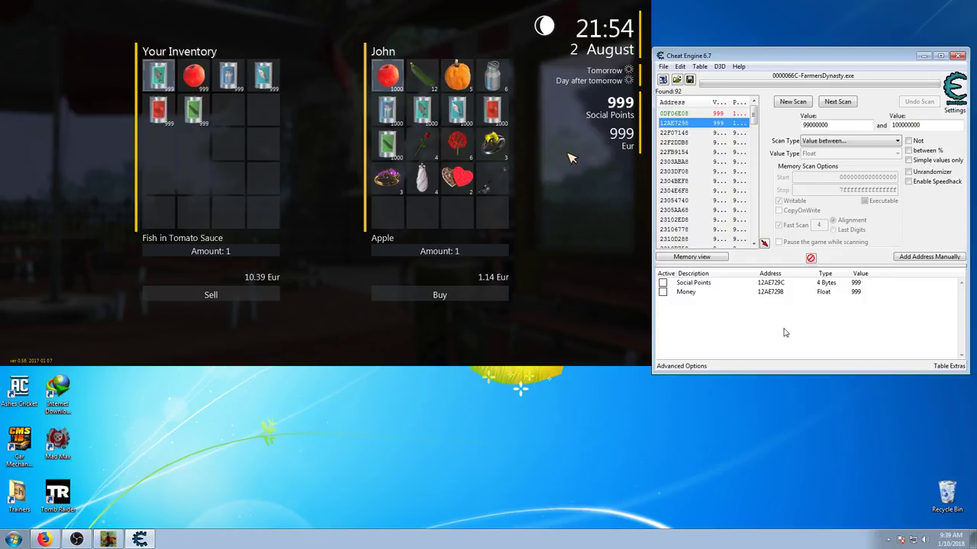
Step: Start a new 2 Bytes exact-value scan for 999
{"action": "left_click", "coordinate": [786, 103]}
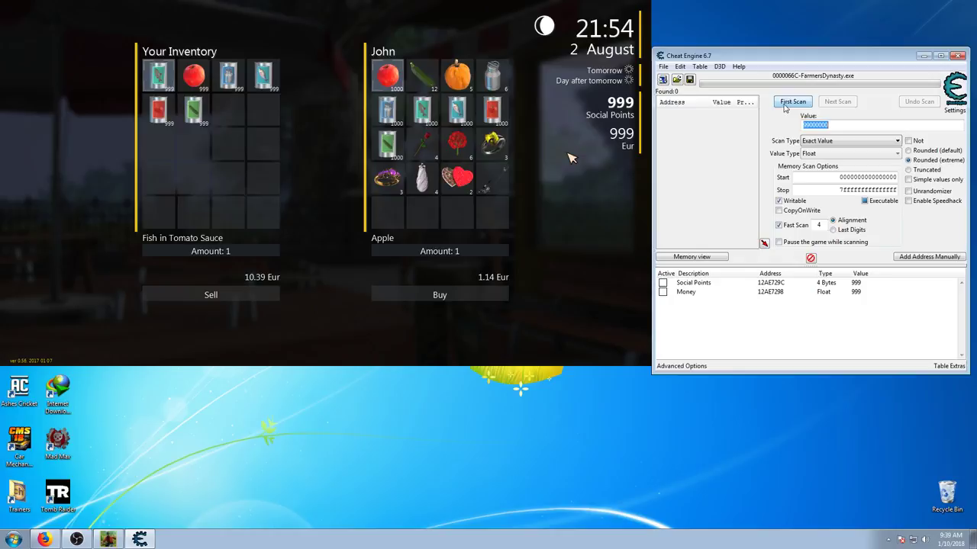
{"action": "left_click", "coordinate": [855, 126]}
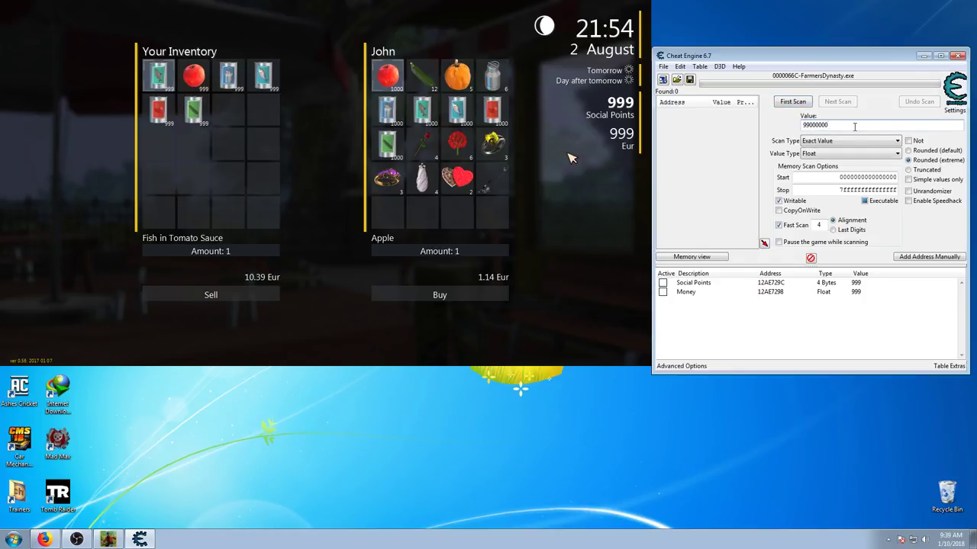
{"action": "key", "text": "BackSpace"}
{"action": "key", "text": "BackSpace"}
{"action": "key", "text": "BackSpace"}
{"action": "left_click", "coordinate": [827, 156]}
{"action": "left_click", "coordinate": [817, 172]}
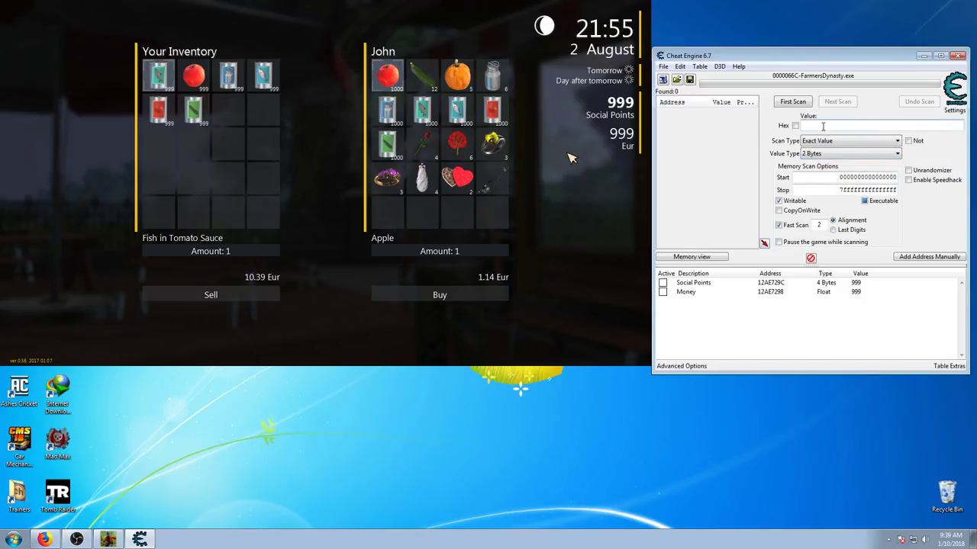
{"action": "type", "text": "9999"}
{"action": "key", "text": "BackSpace"}
{"action": "left_click", "coordinate": [801, 103]}
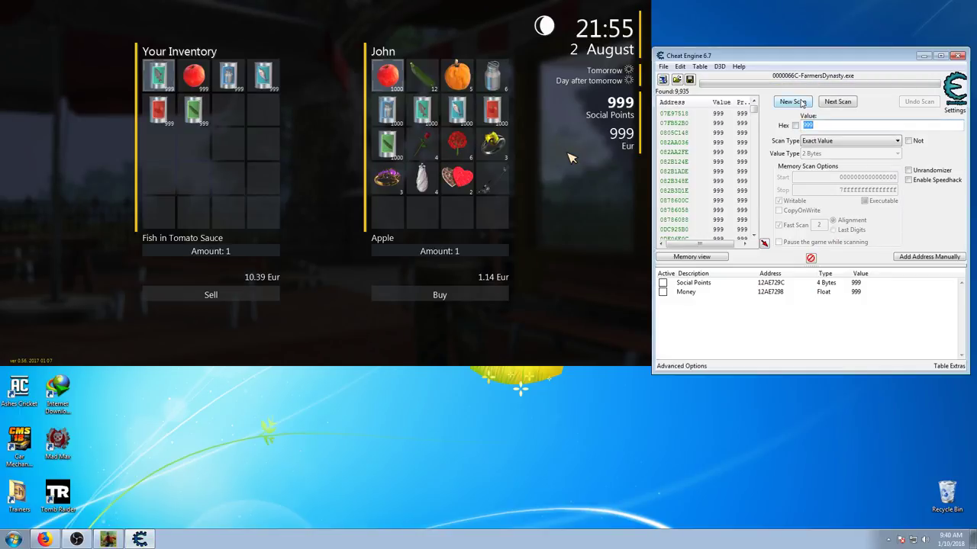
Step: Find 12AE729C in the 2-byte results and add it to the table
{"action": "scroll", "coordinate": [724, 152], "scroll_direction": "down", "scroll_amount": 10}
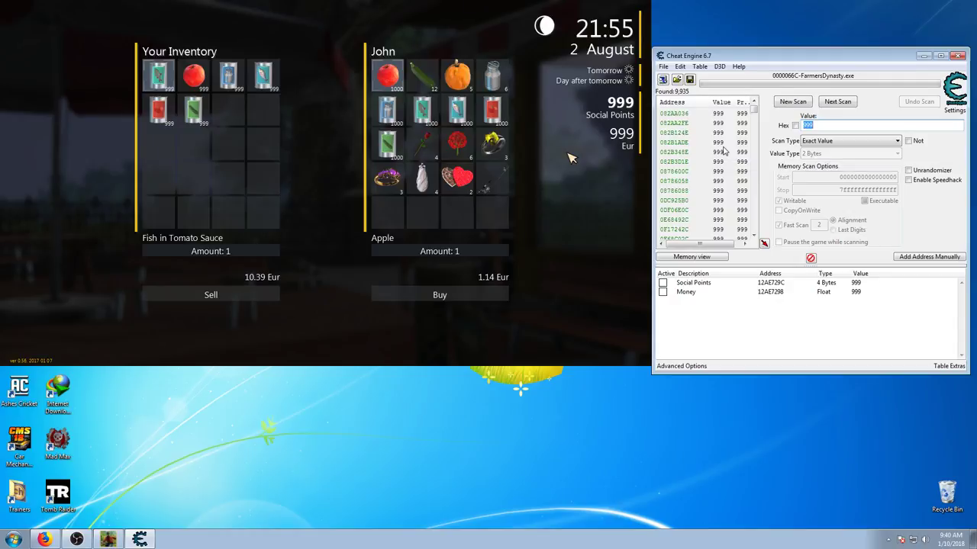
{"action": "scroll", "coordinate": [723, 151], "scroll_direction": "down", "scroll_amount": 3}
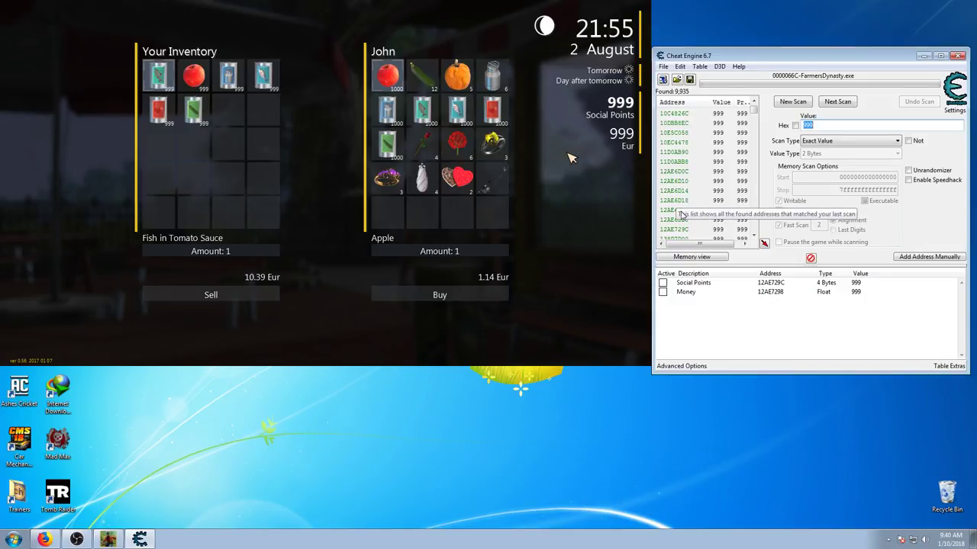
{"action": "left_click", "coordinate": [685, 209]}
{"action": "scroll", "coordinate": [689, 218], "scroll_direction": "down", "scroll_amount": 1}
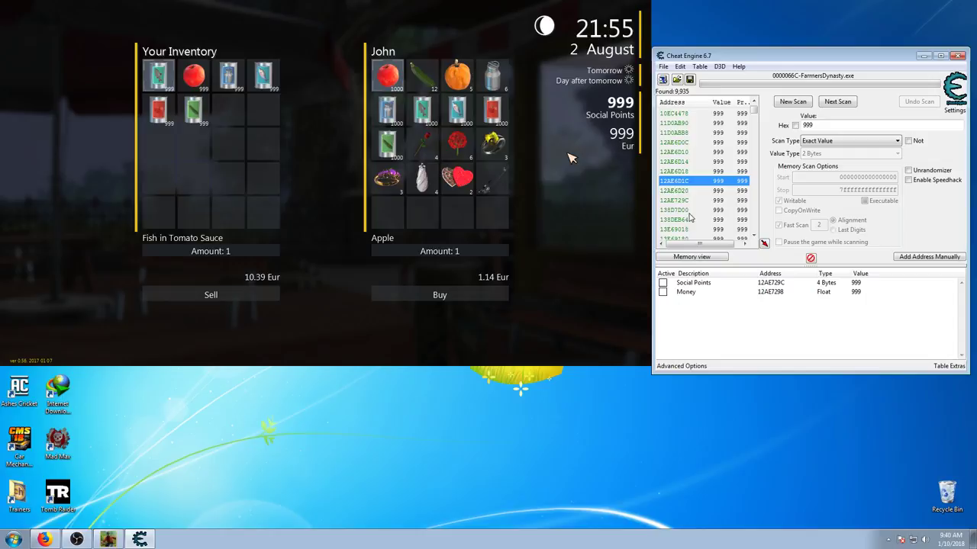
{"action": "left_click", "coordinate": [676, 201]}
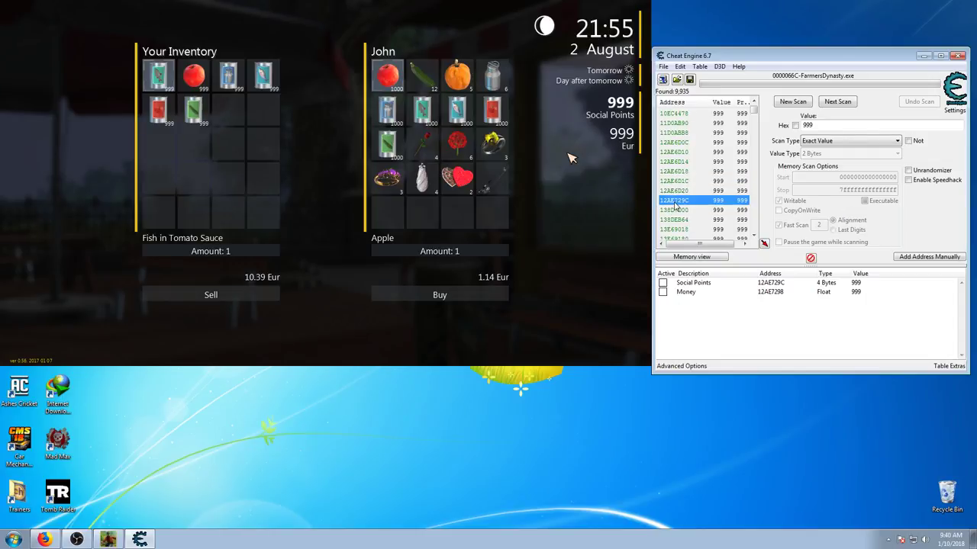
{"action": "double_click", "coordinate": [675, 204]}
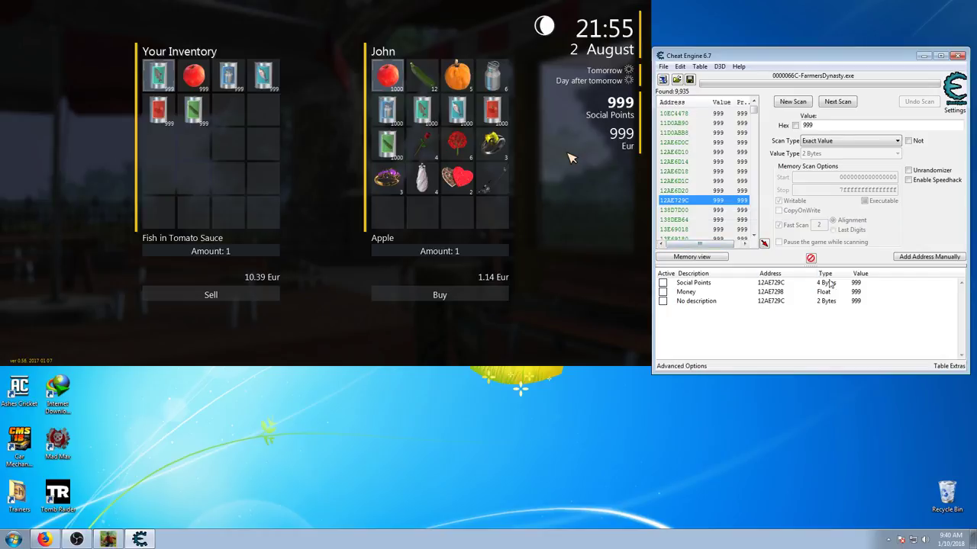
Step: Set both the Social Points and Money values to 500
{"action": "double_click", "coordinate": [855, 284]}
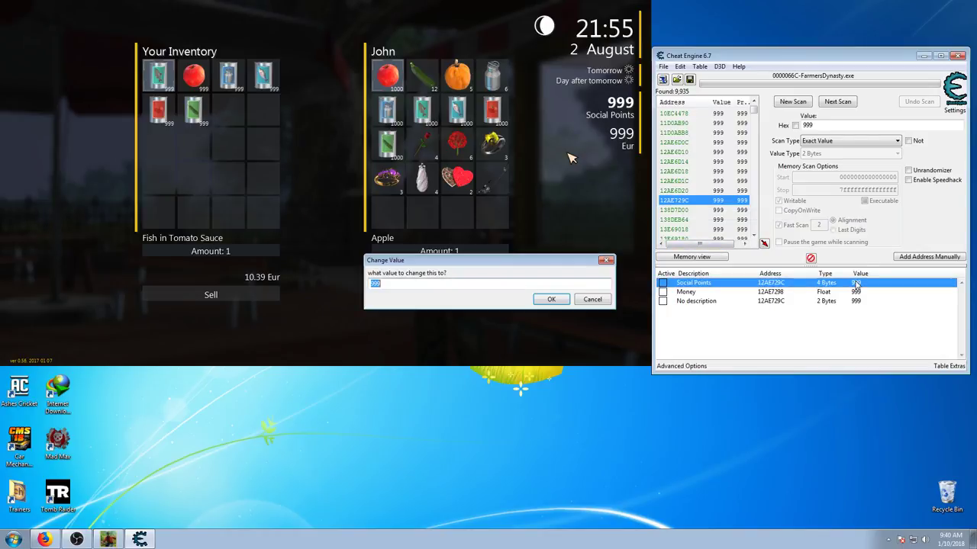
{"action": "type", "text": "500"}
{"action": "left_click", "coordinate": [553, 302]}
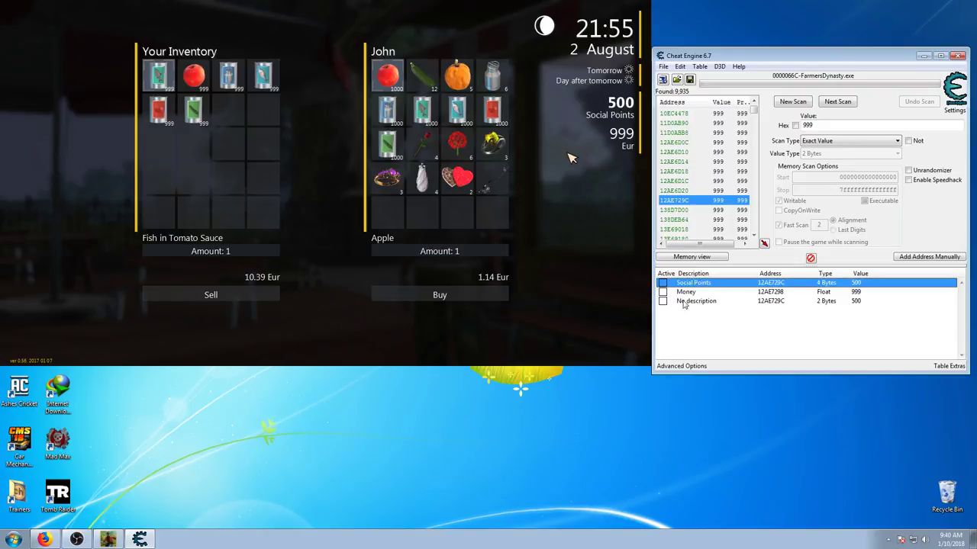
{"action": "double_click", "coordinate": [856, 293]}
{"action": "type", "text": "500"}
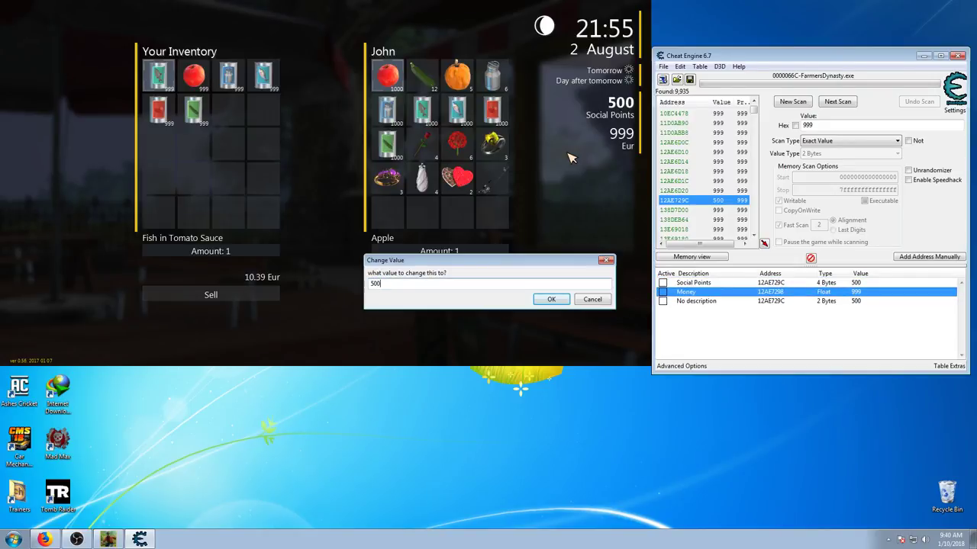
{"action": "left_click", "coordinate": [557, 301]}
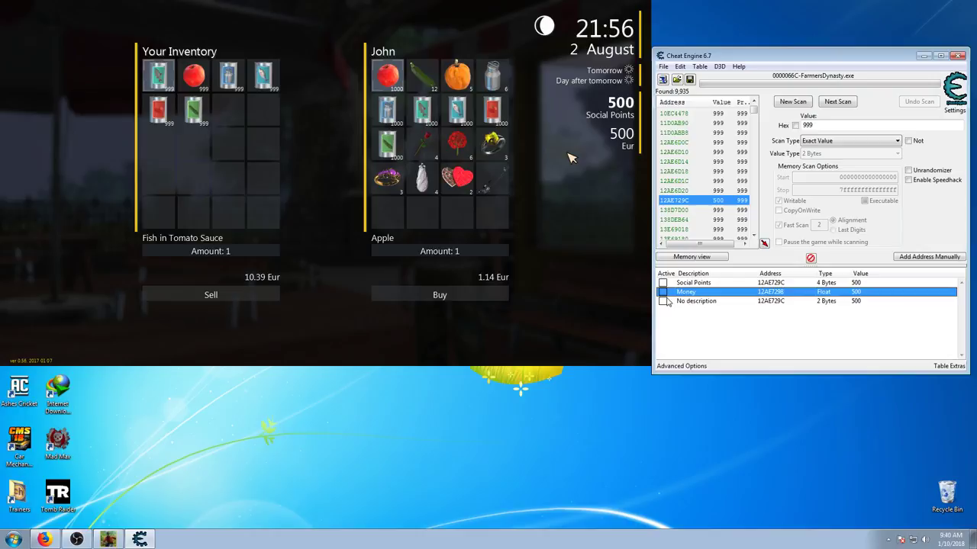
Step: Run a fresh 2-byte scan for 999 and scroll through the results
{"action": "left_click", "coordinate": [798, 106]}
{"action": "left_click", "coordinate": [798, 105]}
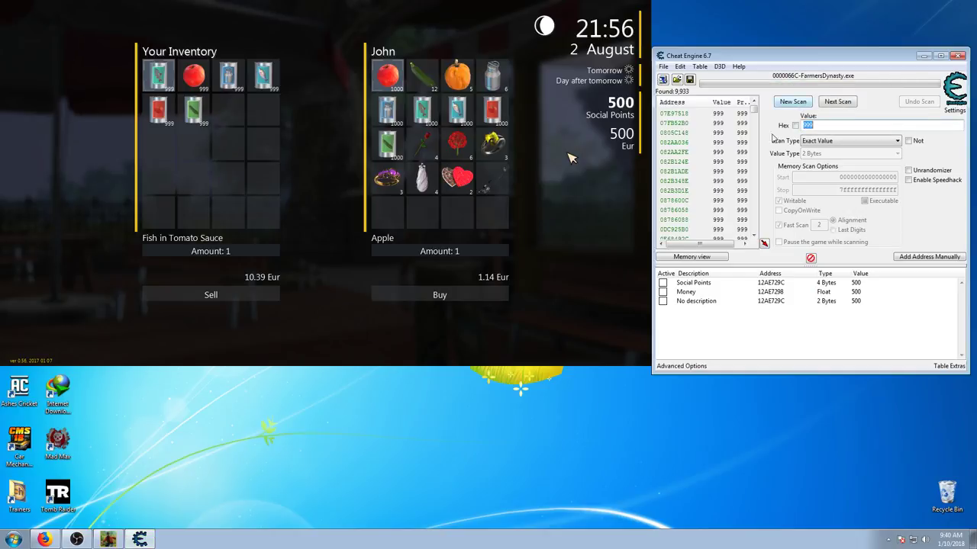
{"action": "scroll", "coordinate": [709, 183], "scroll_direction": "down", "scroll_amount": 5}
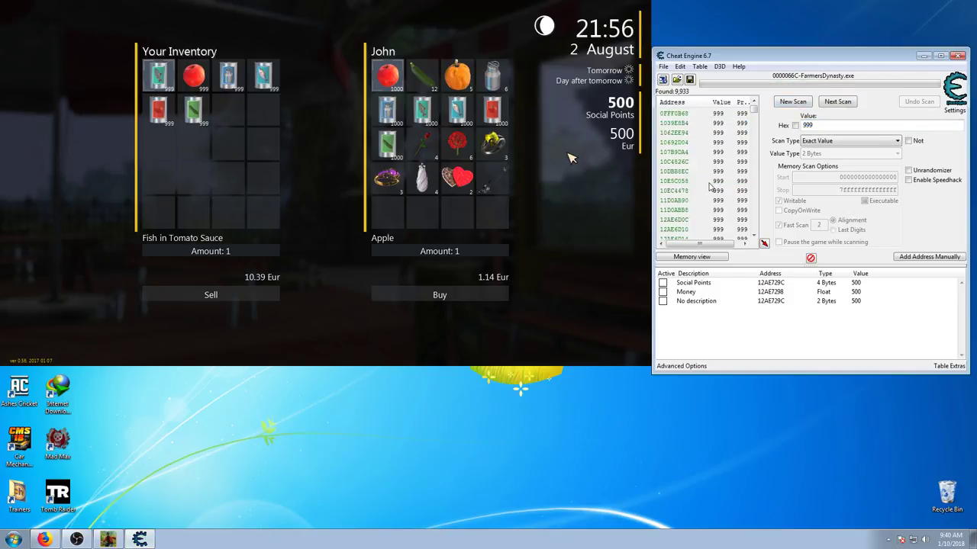
{"action": "scroll", "coordinate": [709, 186], "scroll_direction": "down", "scroll_amount": 2}
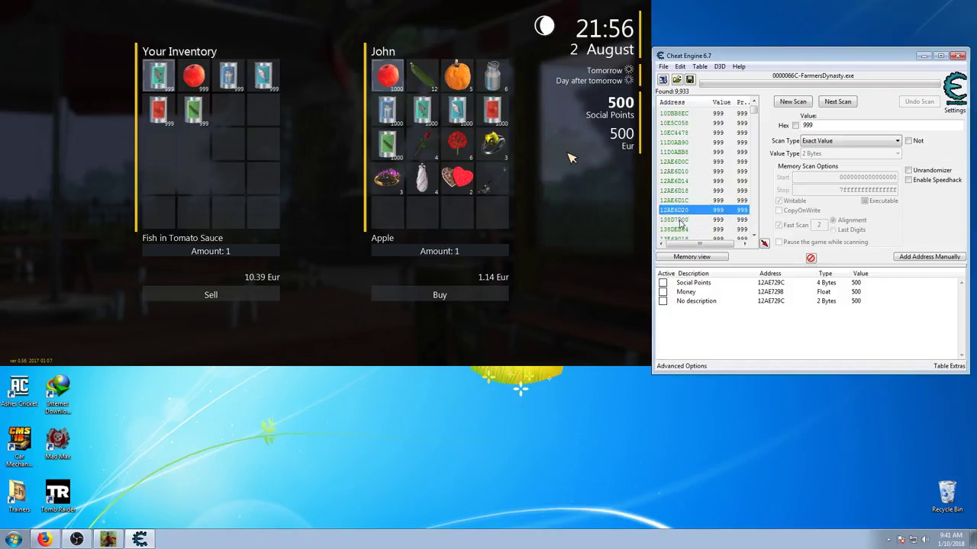
Step: Add scan result 138D7D00 to the table as a 2-byte entry and set its value to 5
{"action": "double_click", "coordinate": [678, 220]}
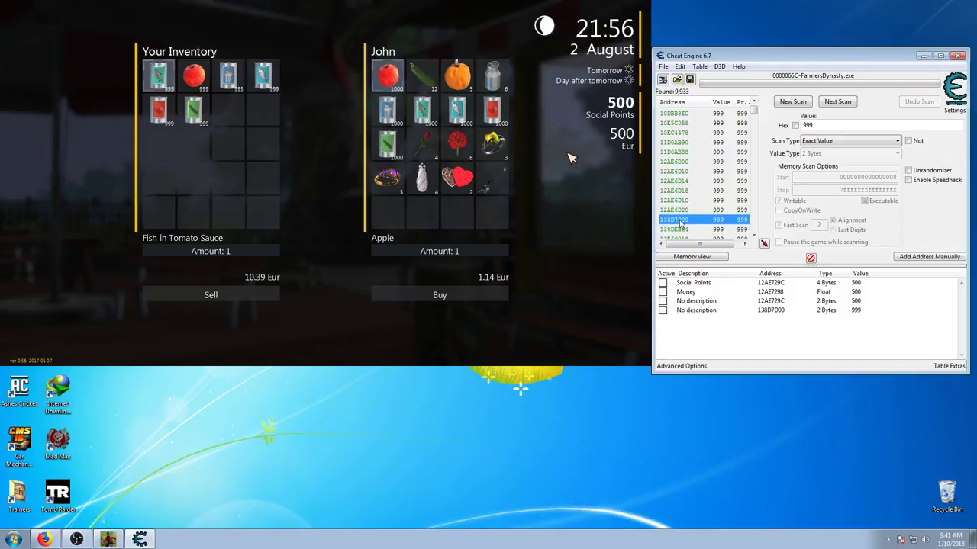
{"action": "double_click", "coordinate": [856, 310]}
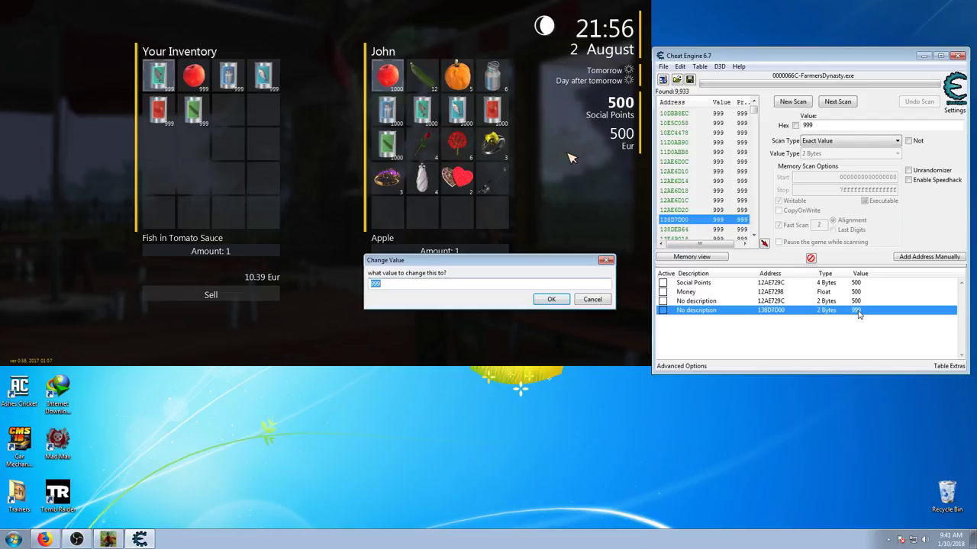
{"action": "type", "text": "1"}
{"action": "type", "text": "5"}
{"action": "left_click", "coordinate": [551, 299]}
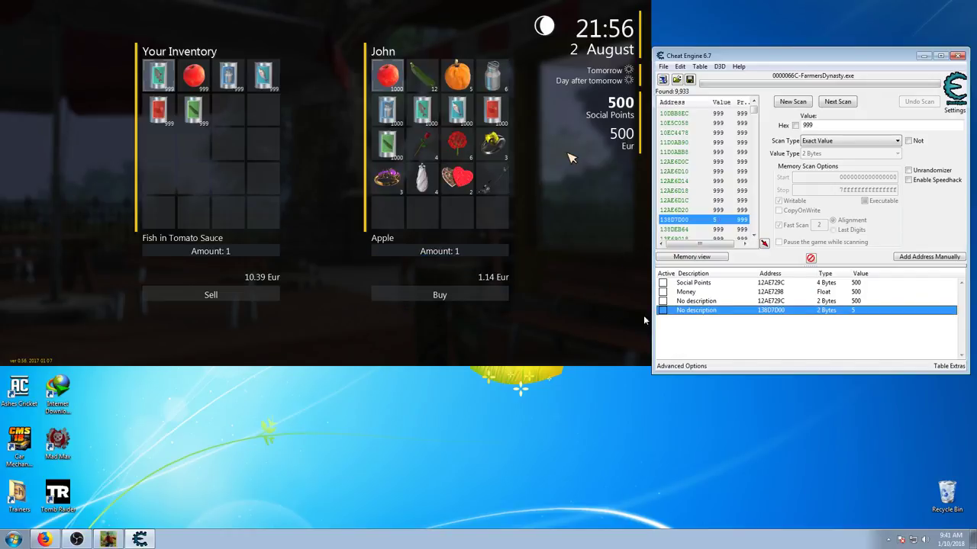
{"action": "left_click", "coordinate": [741, 335]}
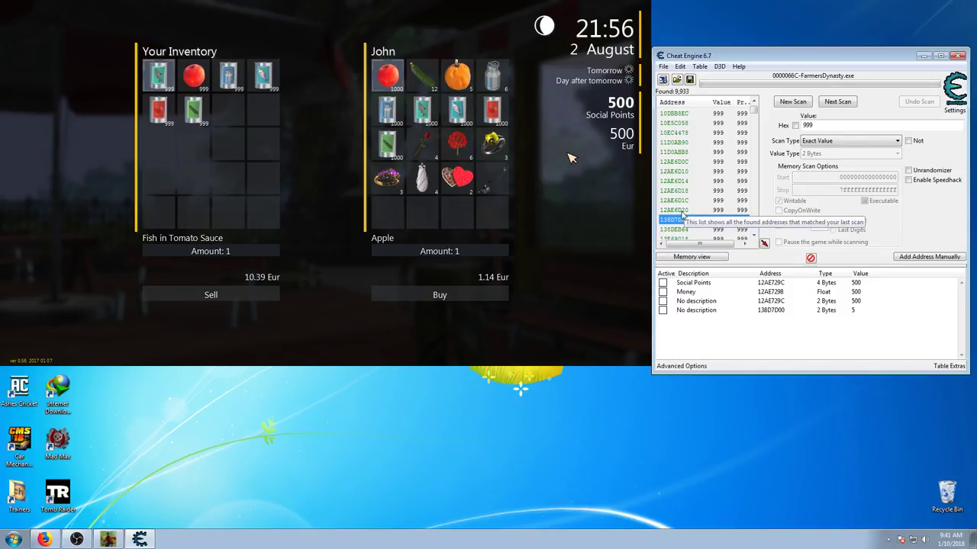
Step: Add result 12AE6D20 to the table, delete the 138D7D00 entry, and set 12AE6D20 to 5
{"action": "double_click", "coordinate": [681, 212]}
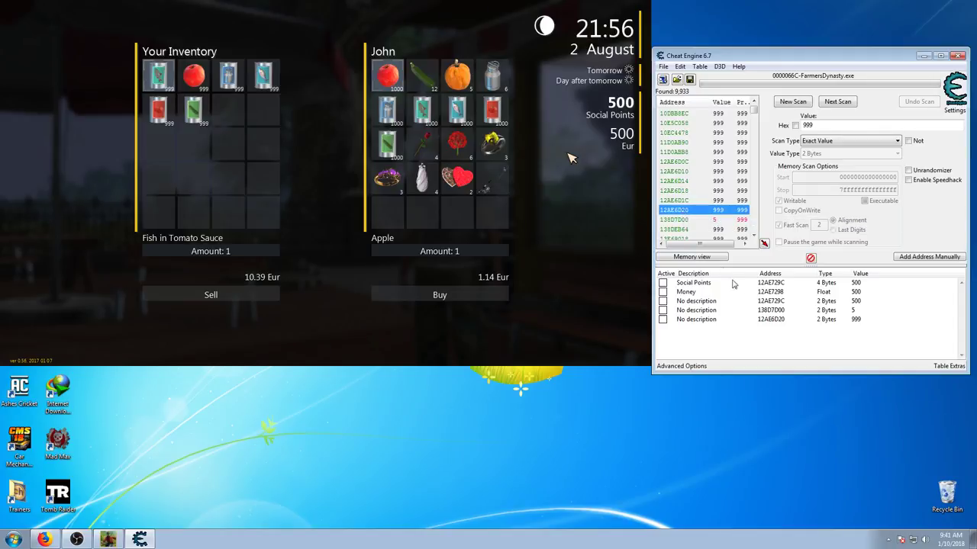
{"action": "left_click", "coordinate": [778, 312]}
{"action": "key", "text": "Delete"}
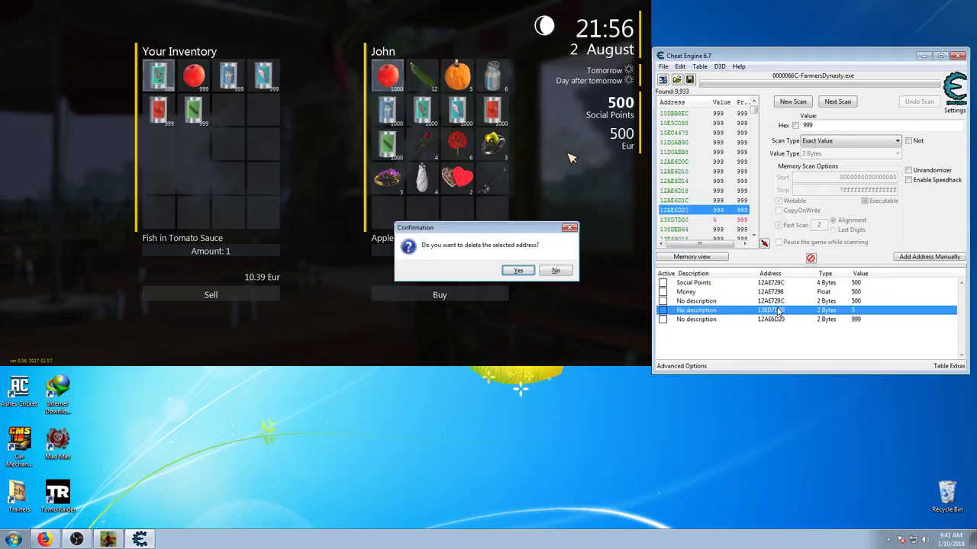
{"action": "key", "text": "Return"}
{"action": "key", "text": "Return"}
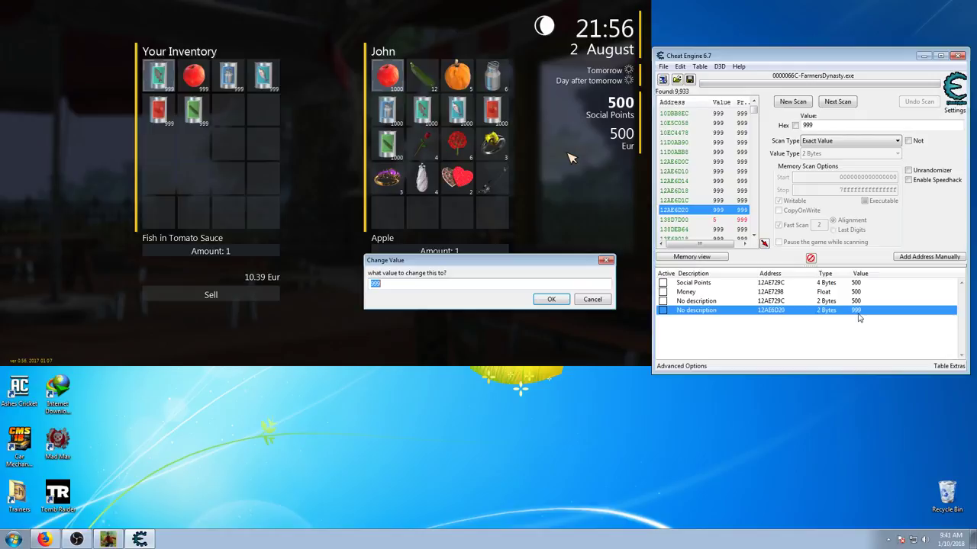
{"action": "type", "text": "5"}
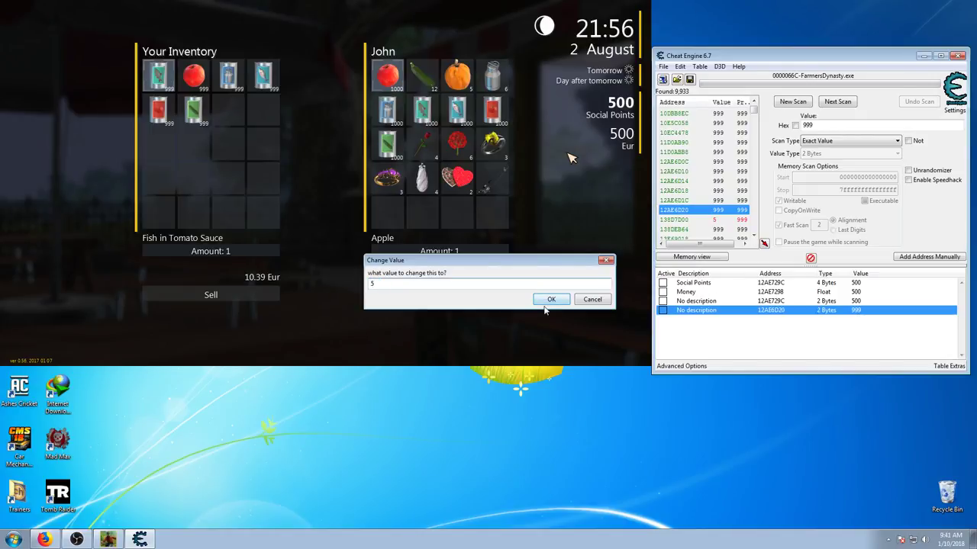
{"action": "left_click", "coordinate": [547, 301]}
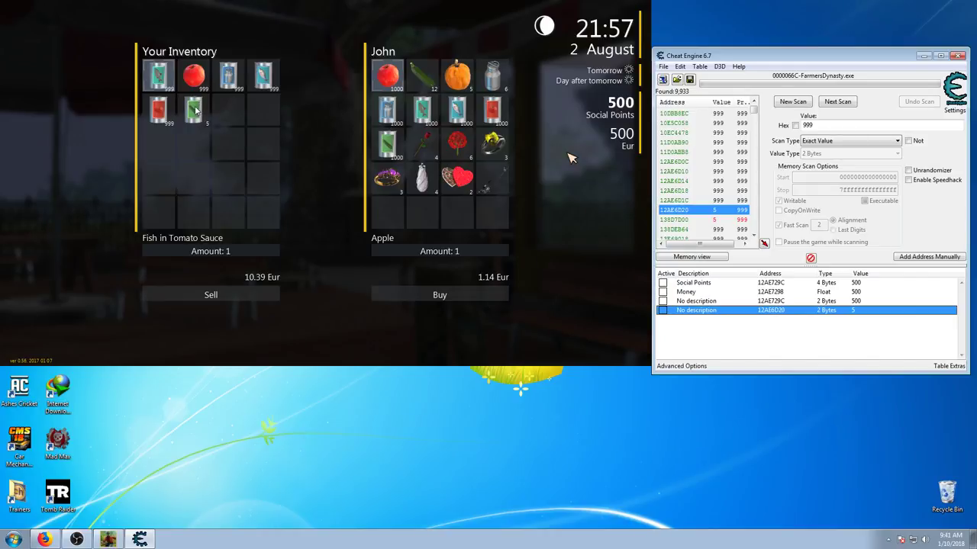
Step: Change the 12AE6D20 entry's value to 500 so the inventory stack shows 500
{"action": "double_click", "coordinate": [855, 311]}
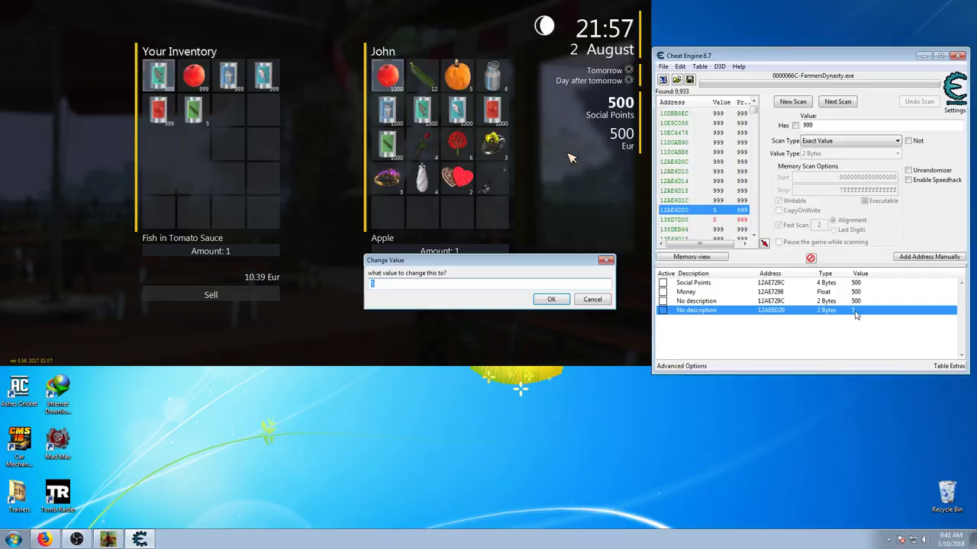
{"action": "type", "text": "5"}
{"action": "left_click", "coordinate": [546, 301]}
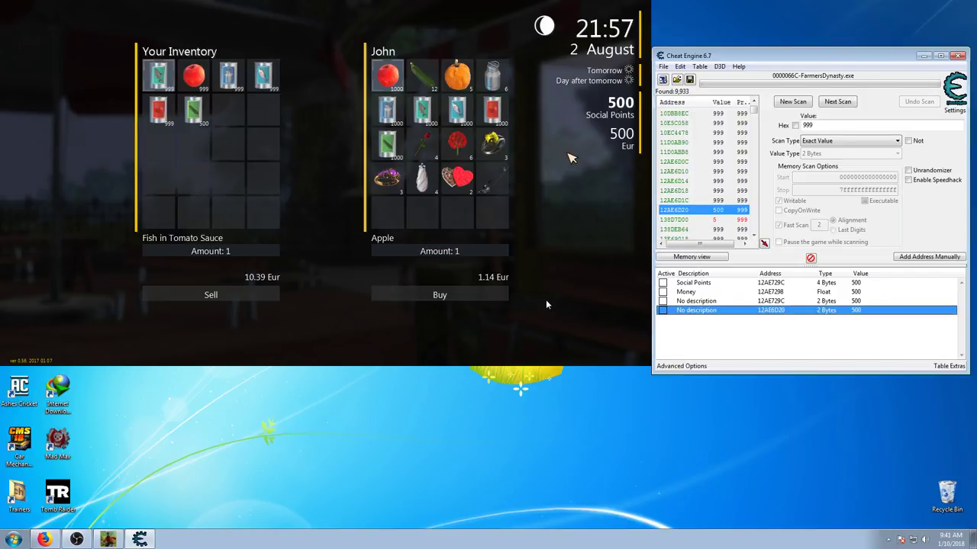
{"action": "left_click", "coordinate": [747, 344]}
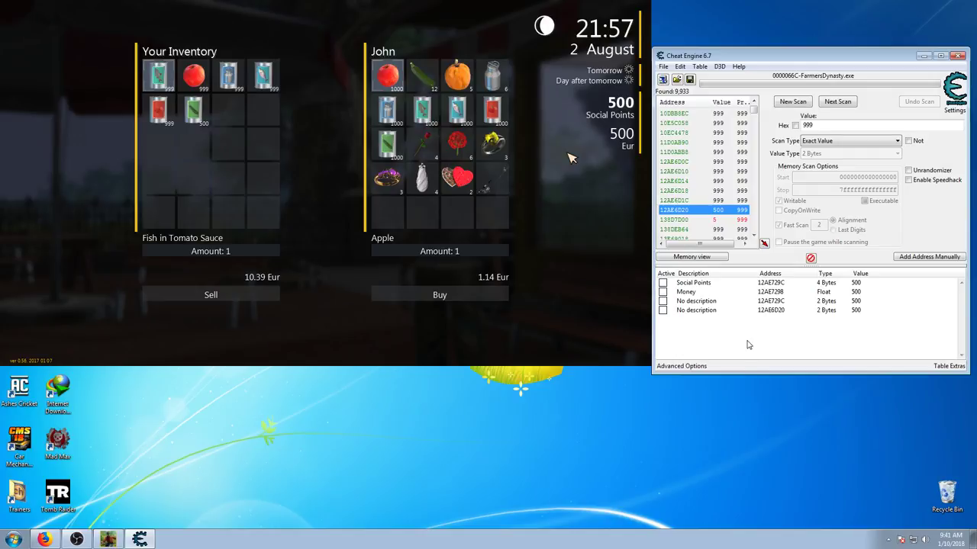
Step: Delete the duplicate 12AE729C entry from the cheat table
{"action": "left_click", "coordinate": [696, 304]}
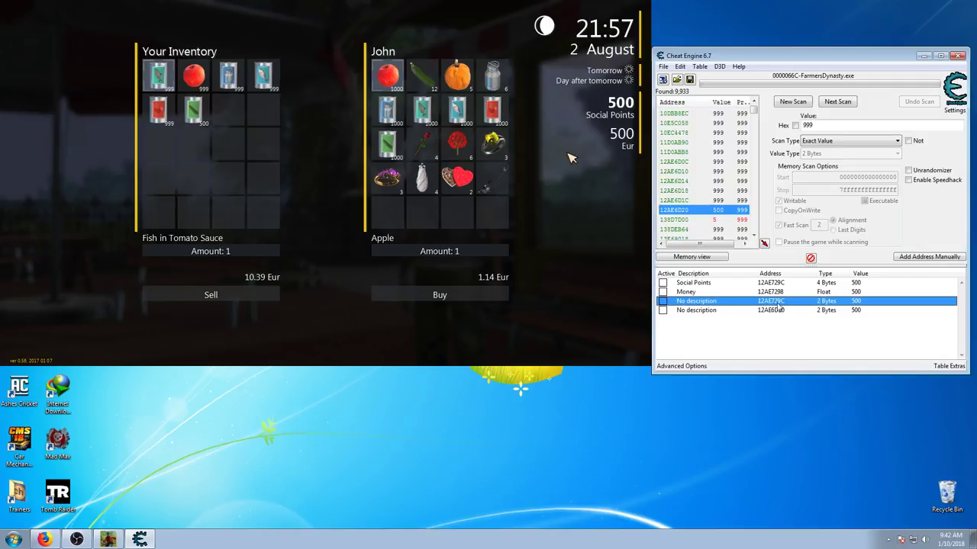
{"action": "key", "text": "Delete"}
{"action": "key", "text": "Return"}
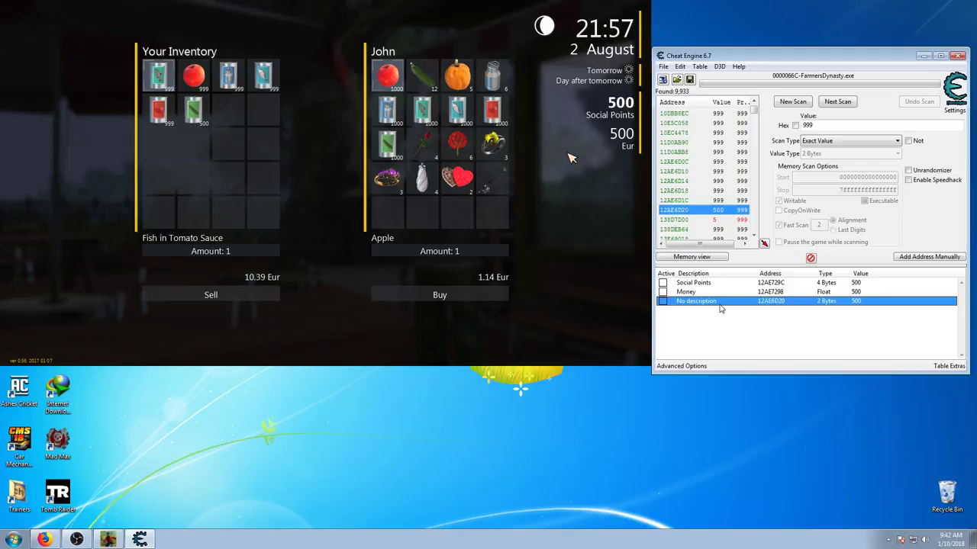
Step: Name the 12AE6D20 entry 'I' and return focus to the game
{"action": "double_click", "coordinate": [704, 304]}
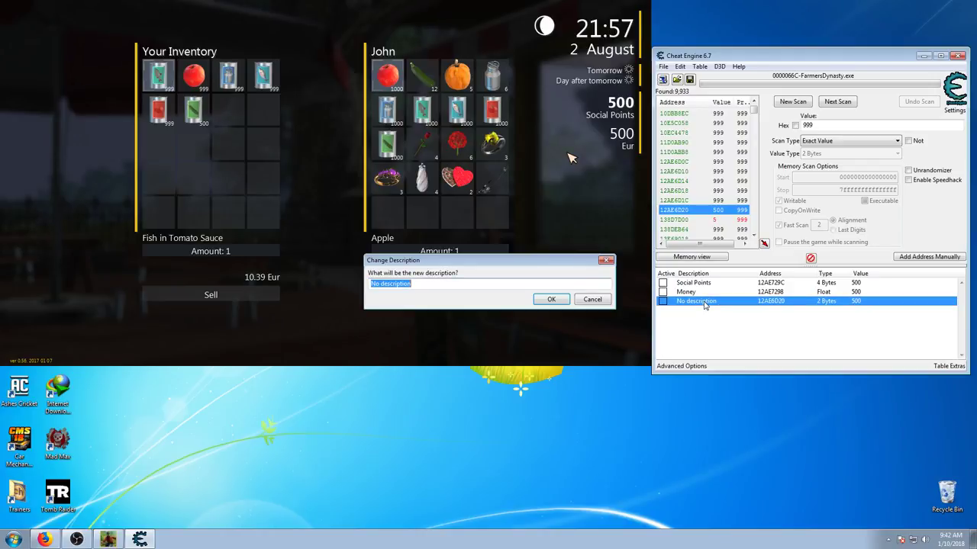
{"action": "type", "text": "I"}
{"action": "left_click", "coordinate": [547, 300]}
{"action": "left_click", "coordinate": [676, 329]}
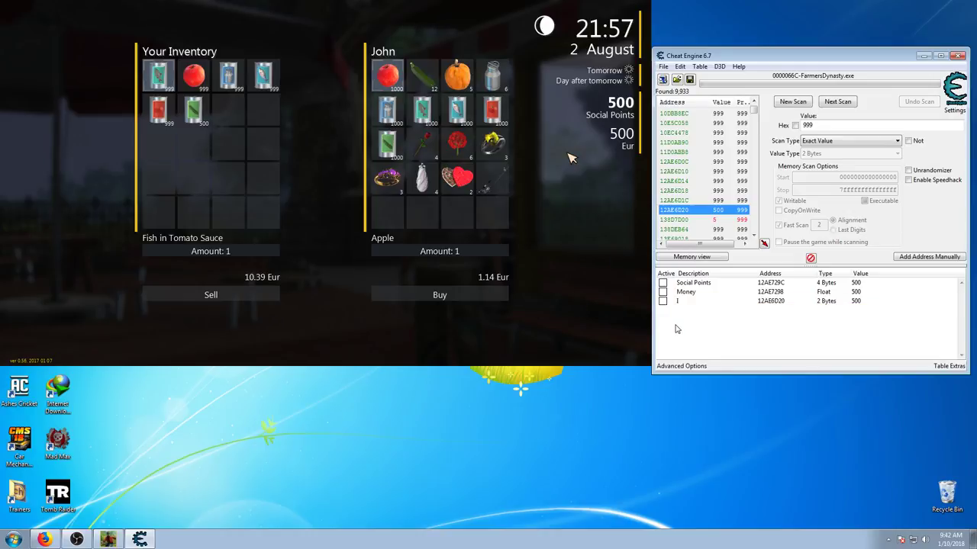
{"action": "left_click", "coordinate": [542, 262]}
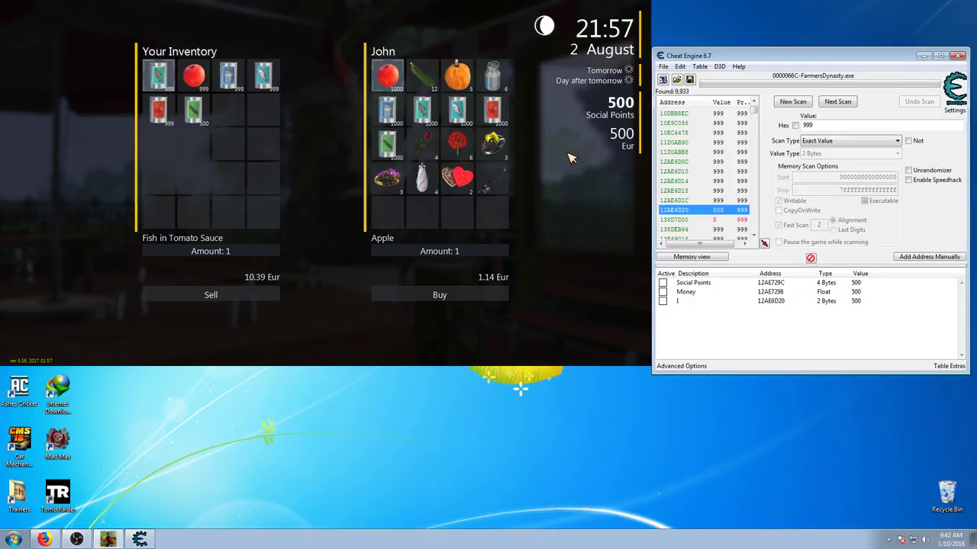
Step: Leave the trading screen and reopen the inventory and condition overlay, showing food at 68
{"action": "key", "text": "Escape"}
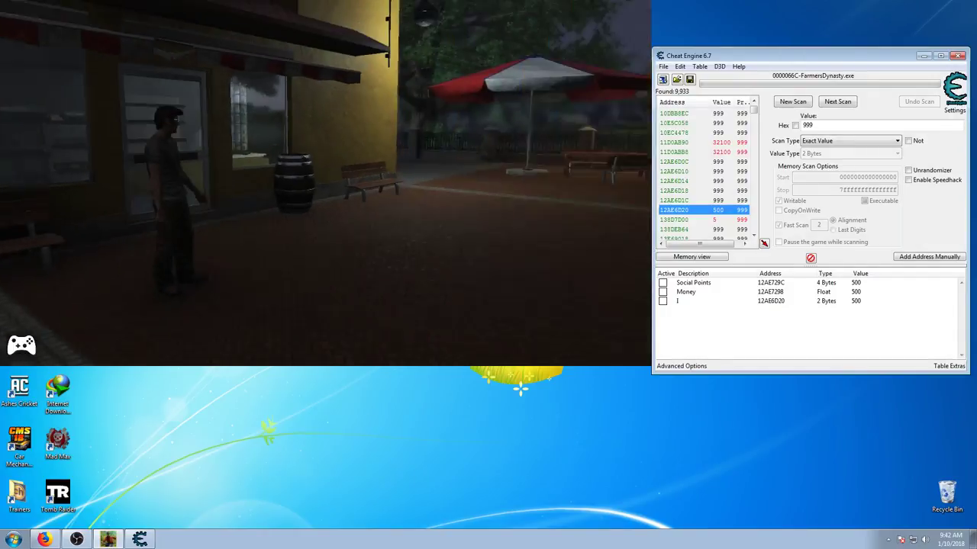
{"action": "key", "text": "Tab"}
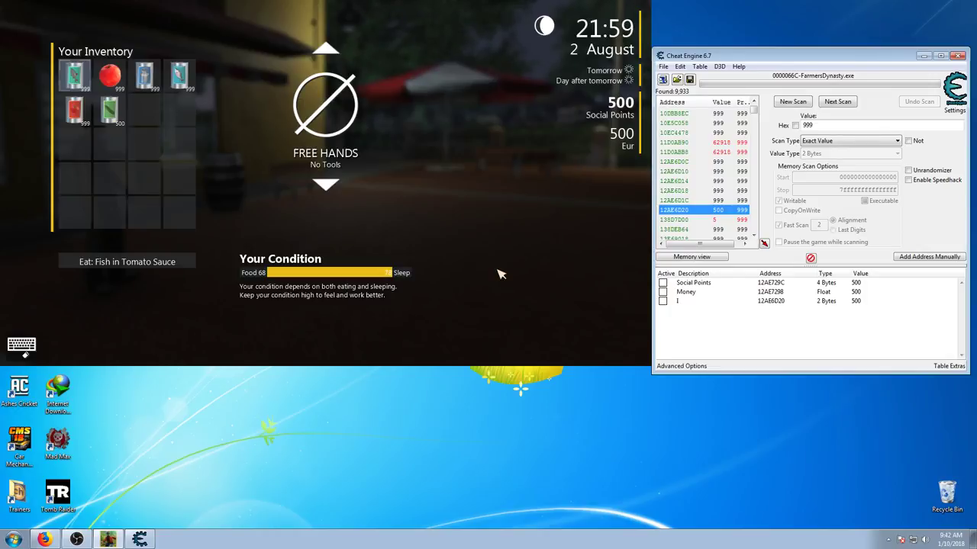
{"action": "key", "text": "Tab"}
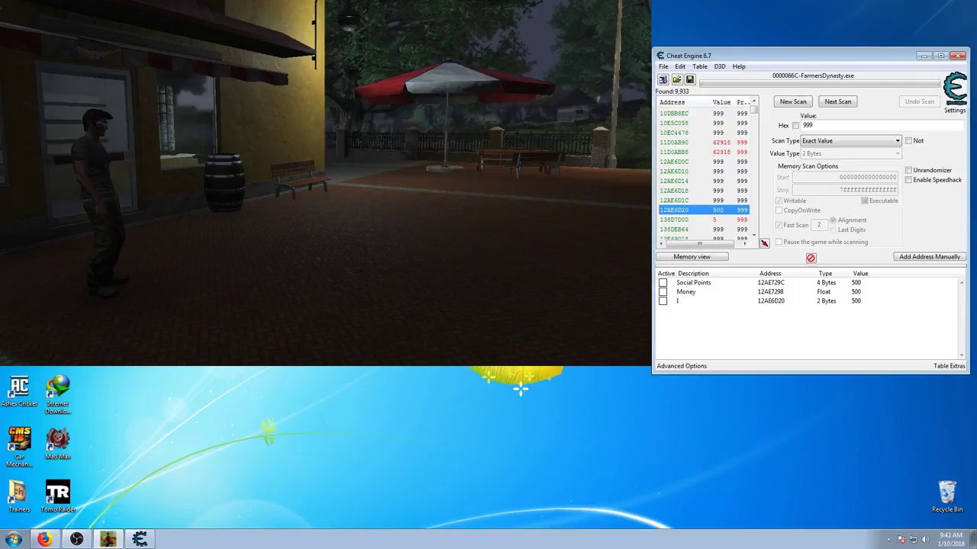
{"action": "key", "text": "Tab"}
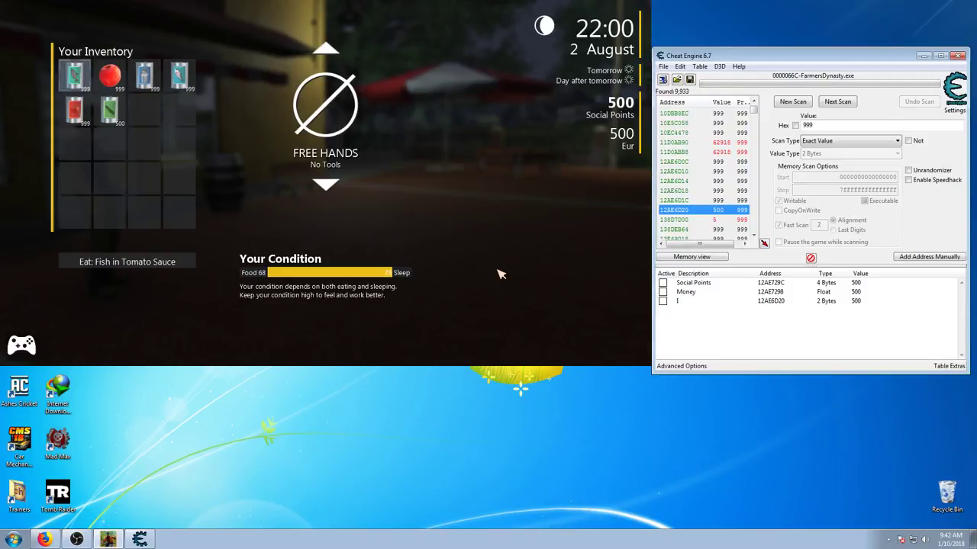
{"action": "key", "text": "alt+Tab"}
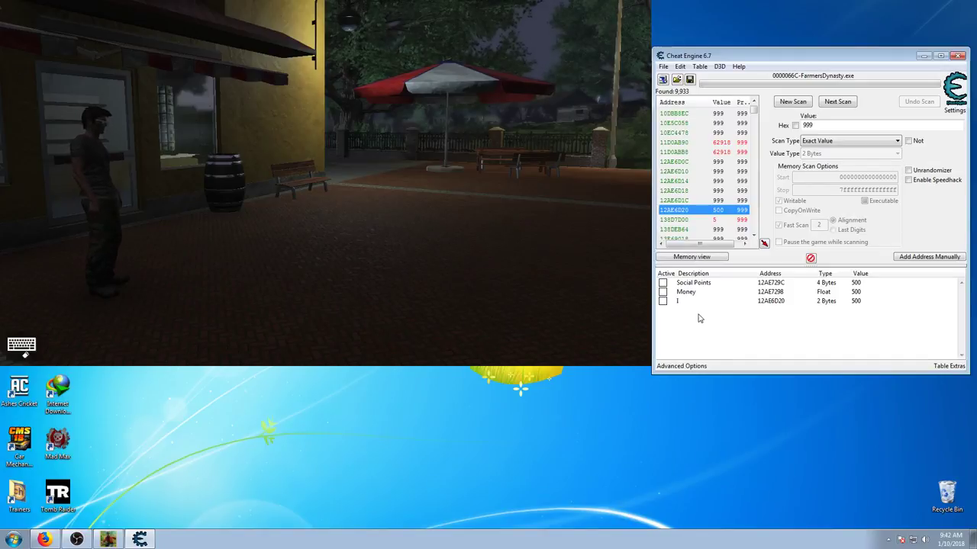
{"action": "key", "text": "Tab"}
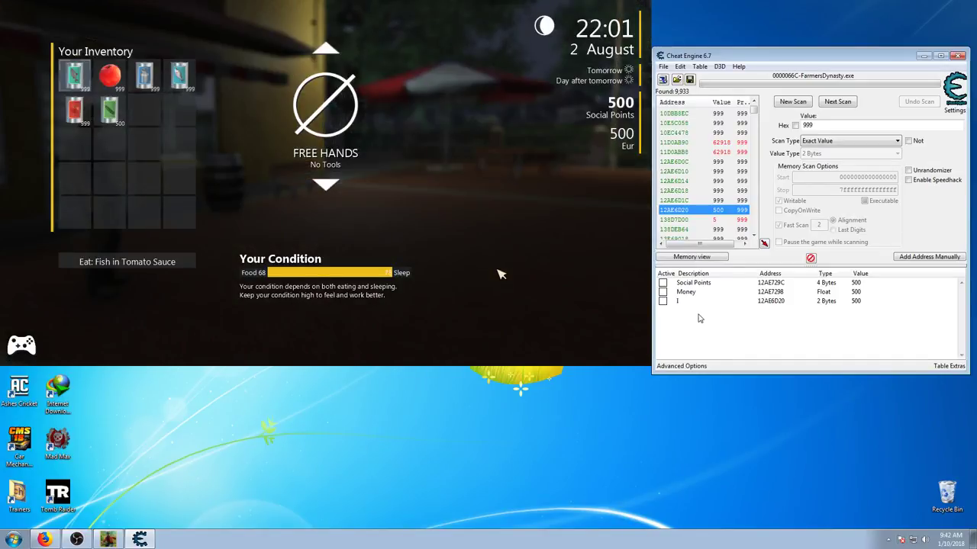
Step: Clear the previous results with New Scan and set the value type to Float
{"action": "left_click", "coordinate": [789, 104]}
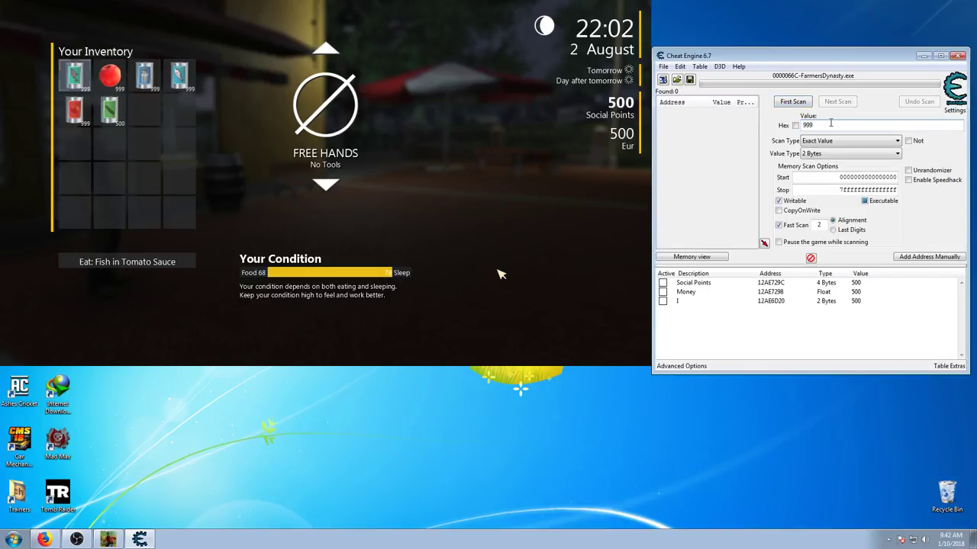
{"action": "left_click", "coordinate": [823, 155]}
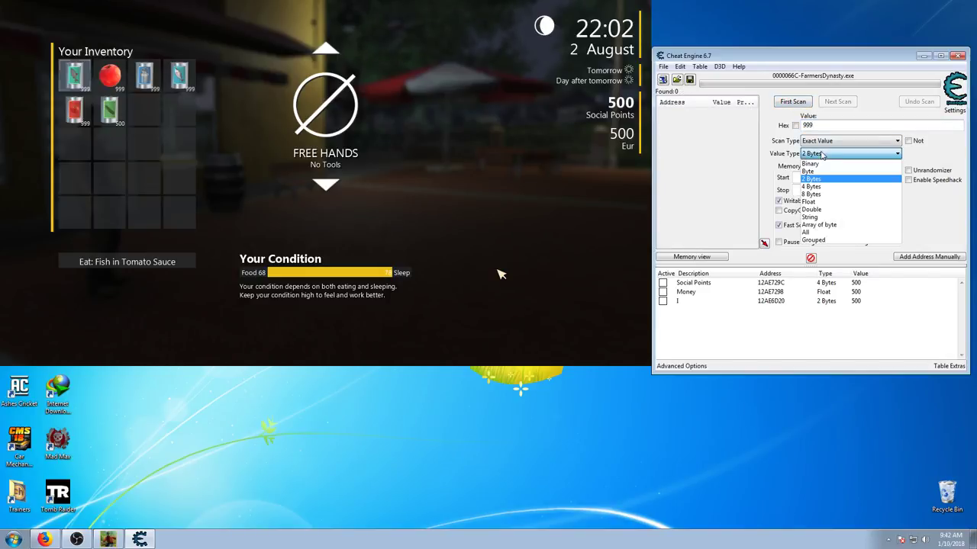
{"action": "left_click", "coordinate": [813, 203]}
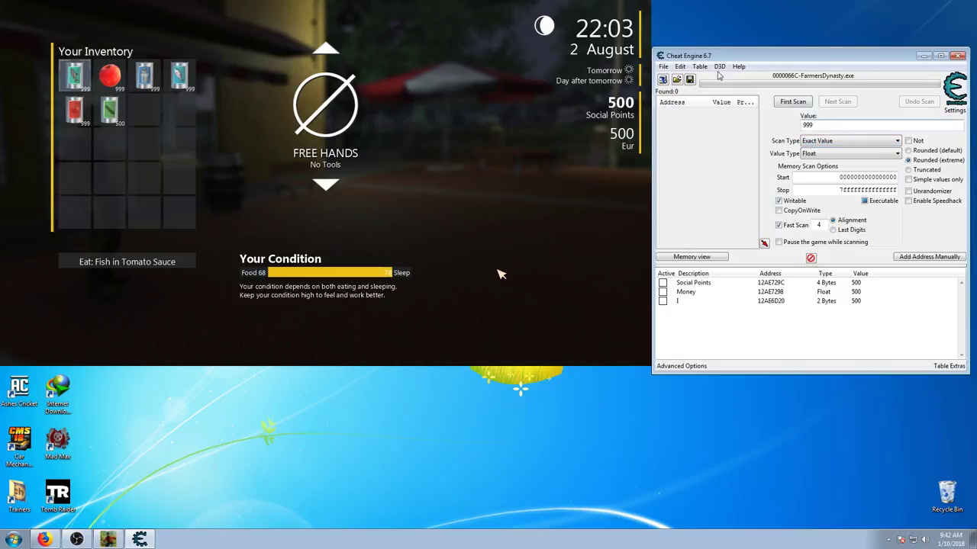
Step: Assign a hotkey to 'Pause the selected process' in Settings > Hotkeys and save
{"action": "left_click", "coordinate": [682, 67]}
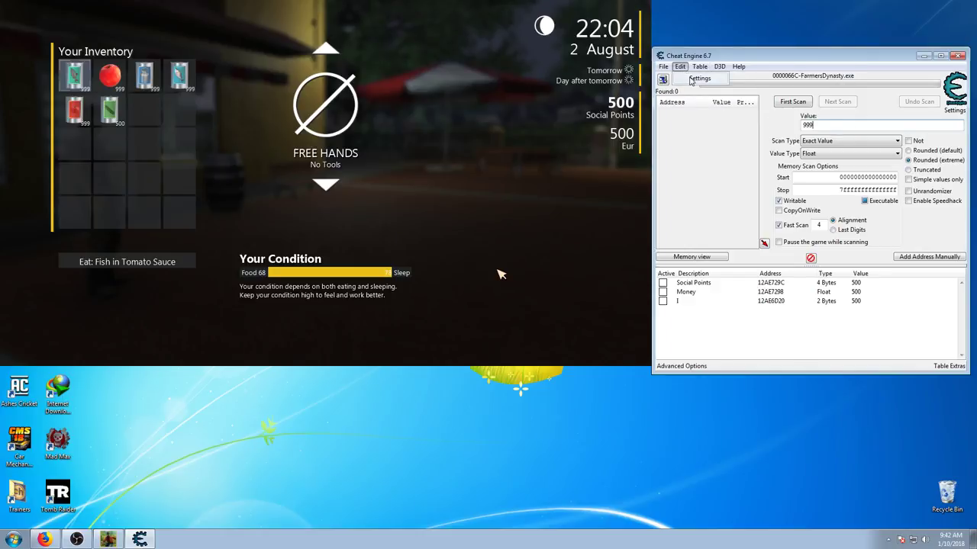
{"action": "left_click", "coordinate": [691, 79]}
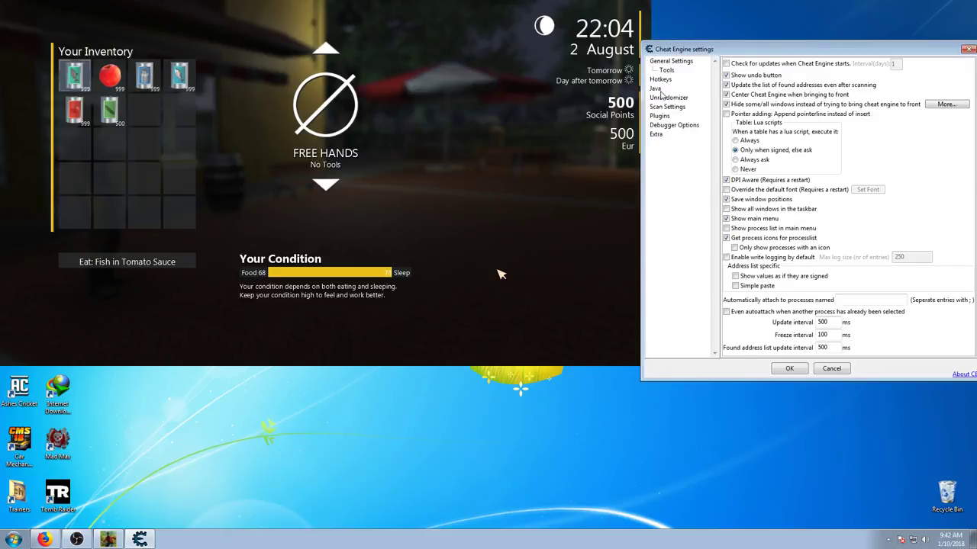
{"action": "left_click", "coordinate": [659, 81]}
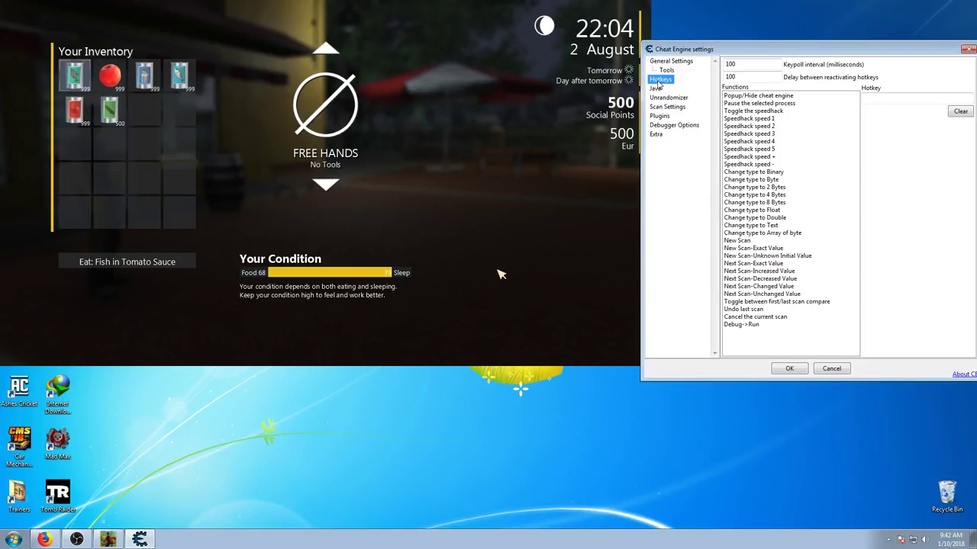
{"action": "left_click", "coordinate": [744, 104]}
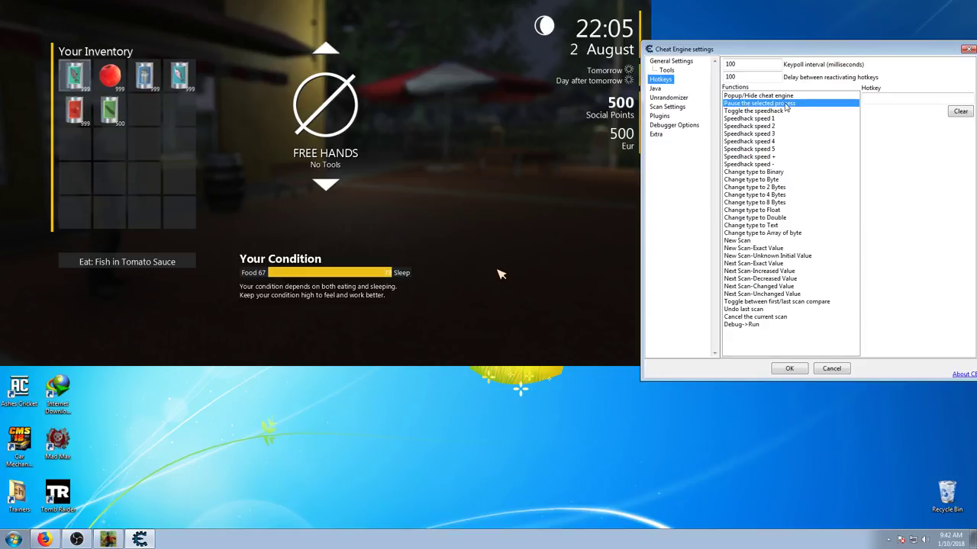
{"action": "left_click", "coordinate": [884, 101]}
{"action": "type", "text": "A"}
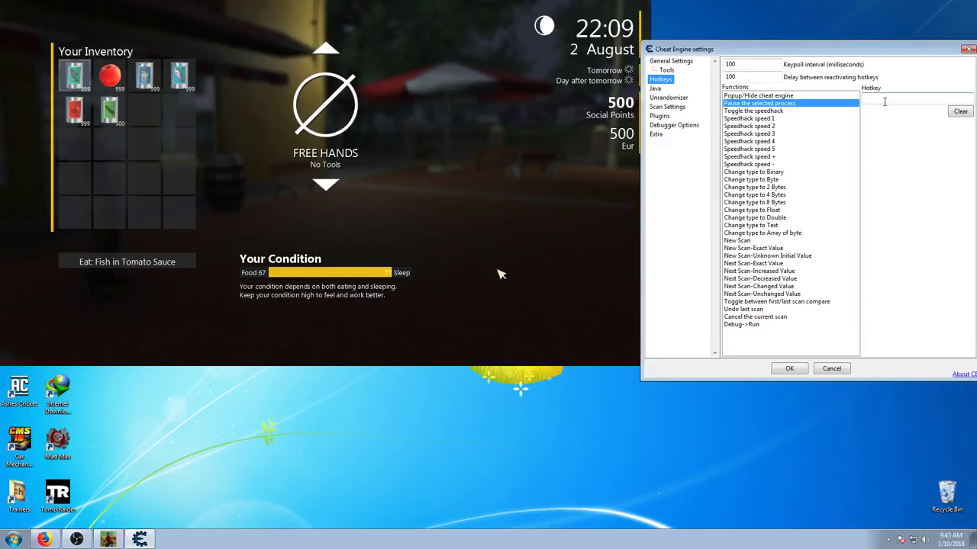
{"action": "left_click", "coordinate": [785, 371]}
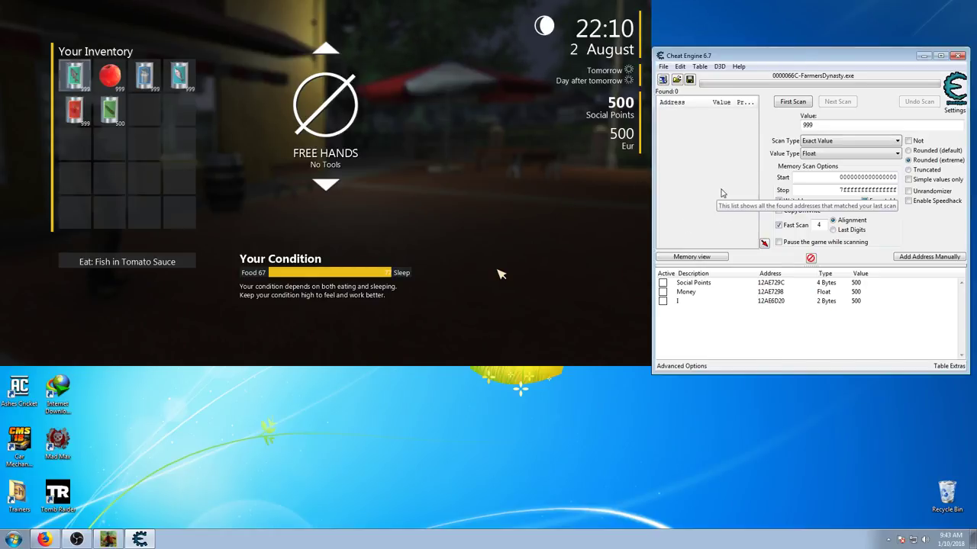
Step: Run a first Float scan with Unknown initial value, then switch scan type to Decreased value
{"action": "left_click", "coordinate": [815, 141]}
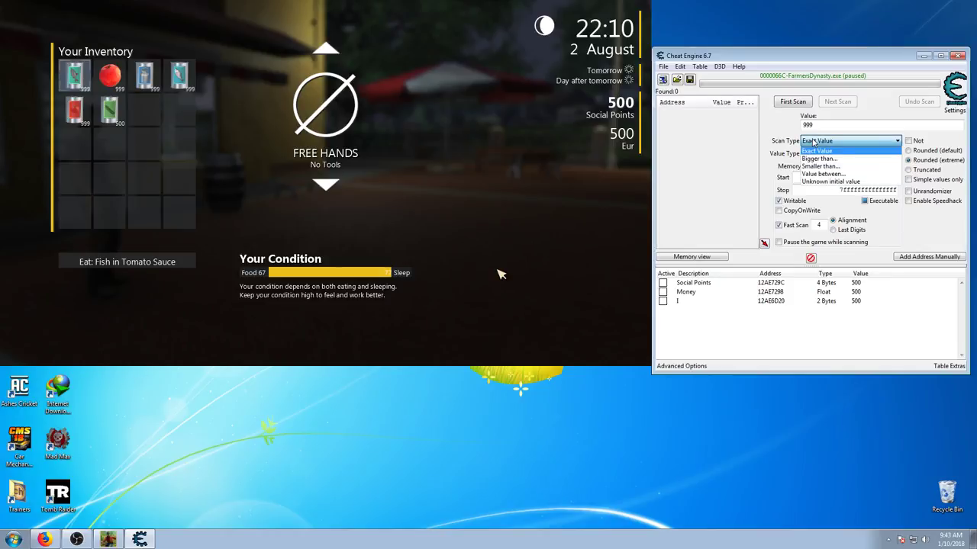
{"action": "left_click", "coordinate": [815, 182]}
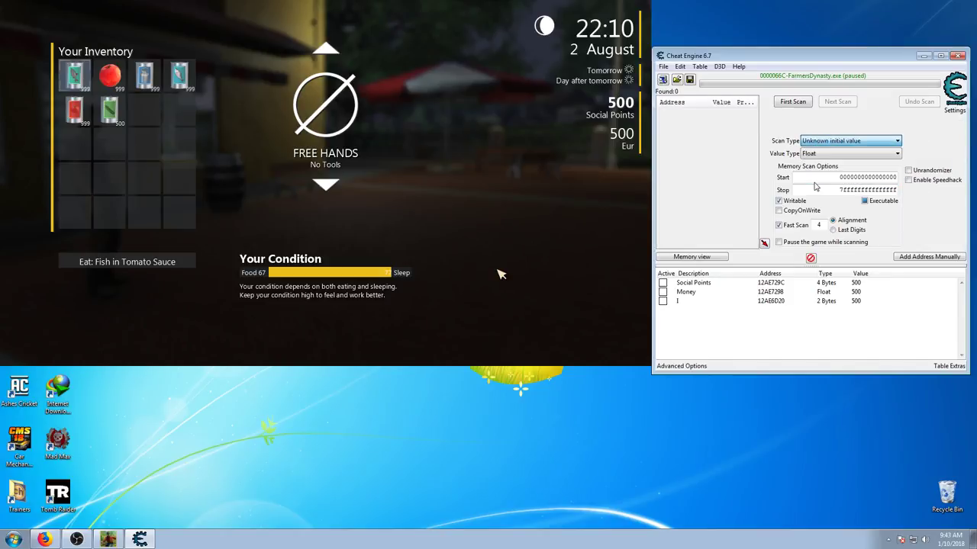
{"action": "left_click", "coordinate": [791, 104]}
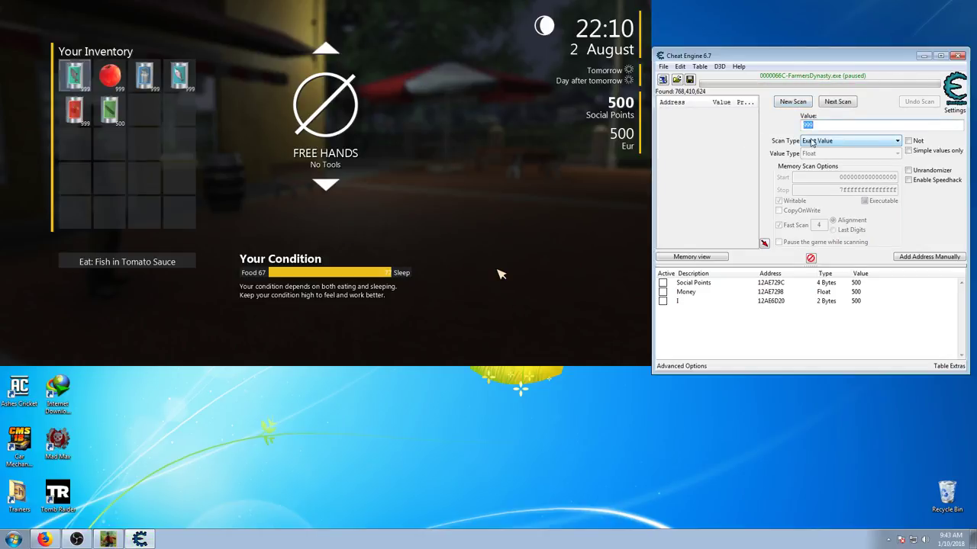
{"action": "left_click", "coordinate": [811, 143]}
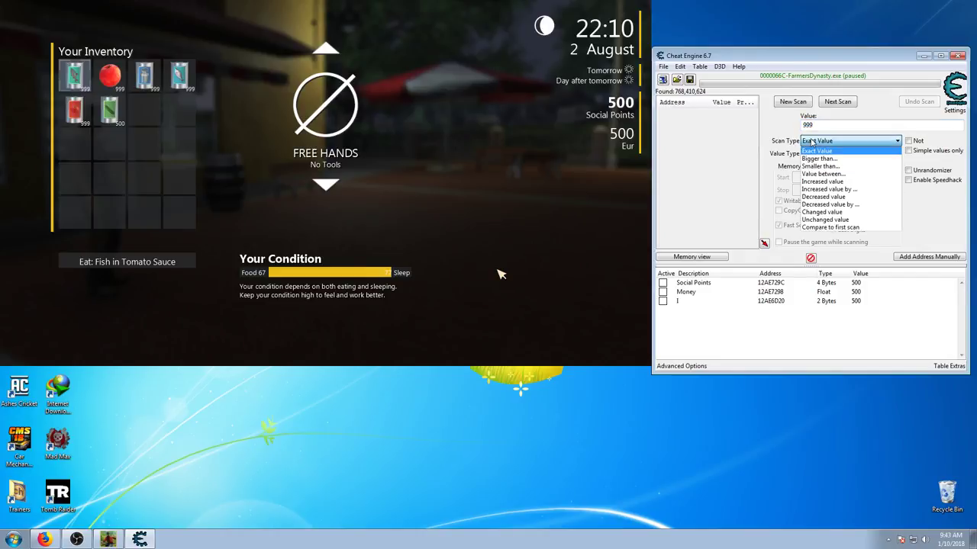
{"action": "left_click", "coordinate": [824, 198]}
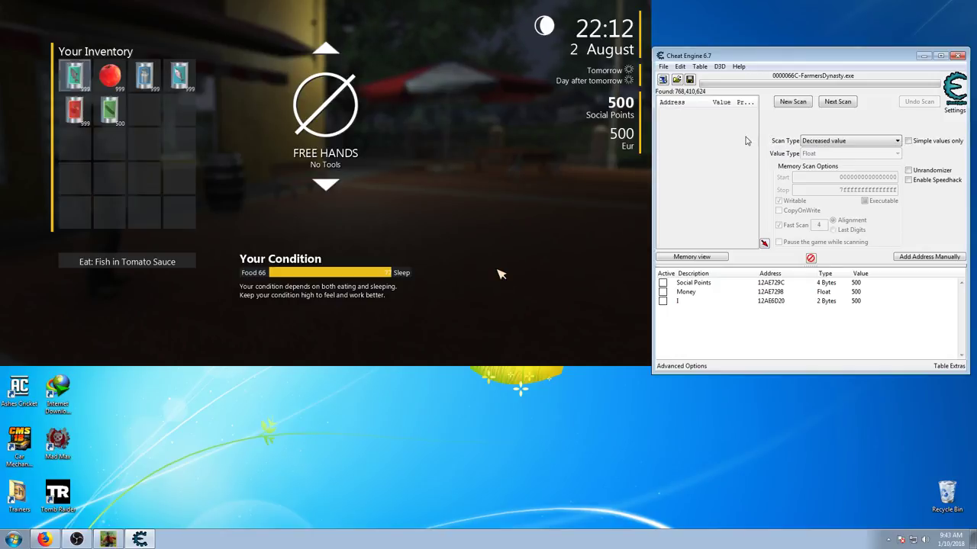
Step: Pause the game and run two Decreased value scans as food drops, narrowing to 78,691 addresses
{"action": "key", "text": "F9"}
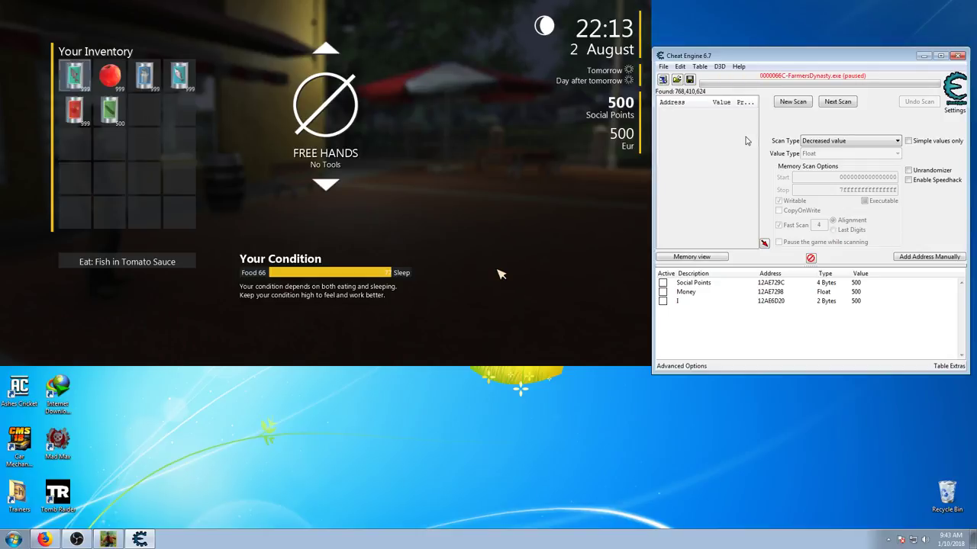
{"action": "left_click", "coordinate": [831, 105]}
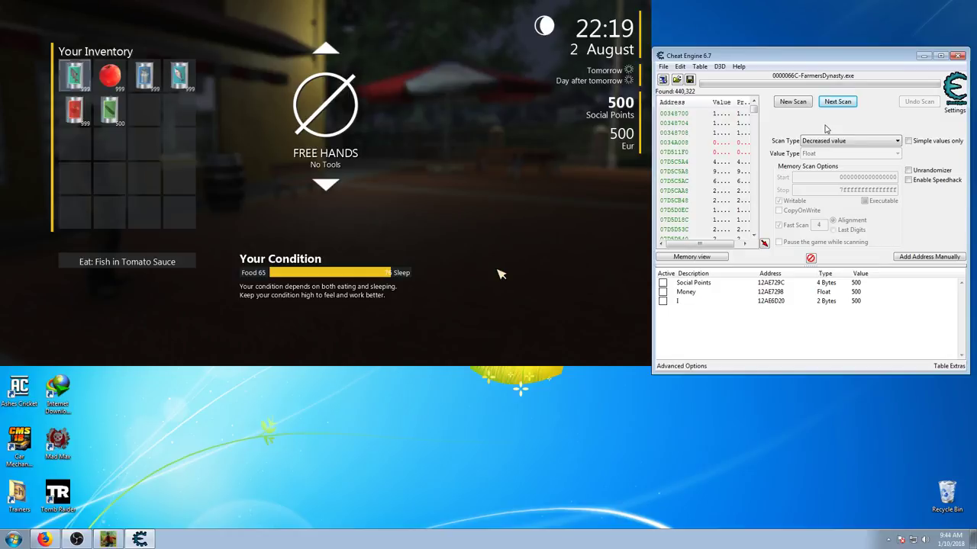
{"action": "key", "text": "ctrl+alt+p"}
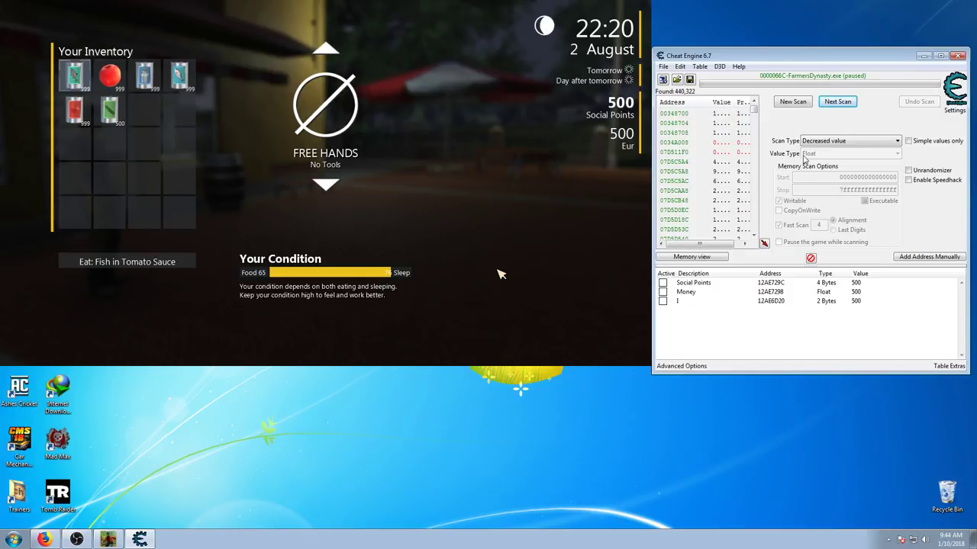
{"action": "left_click", "coordinate": [835, 105]}
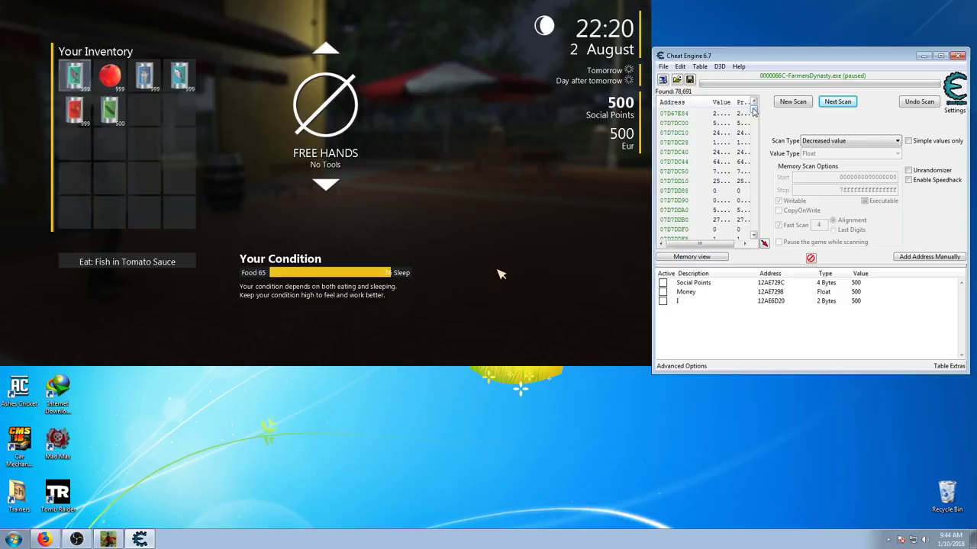
{"action": "left_click_drag", "start_coordinate": [754, 111], "coordinate": [753, 118]}
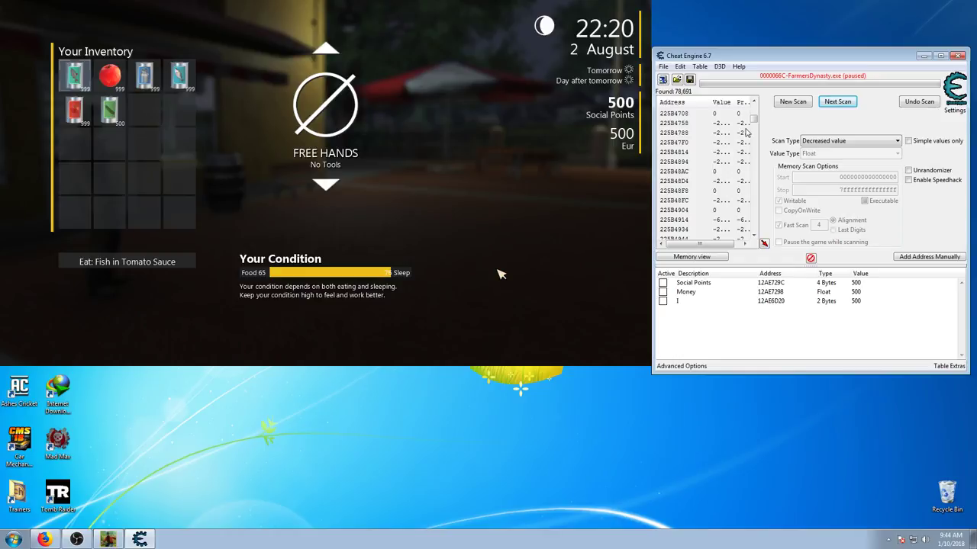
{"action": "left_click_drag", "start_coordinate": [754, 122], "coordinate": [754, 116]}
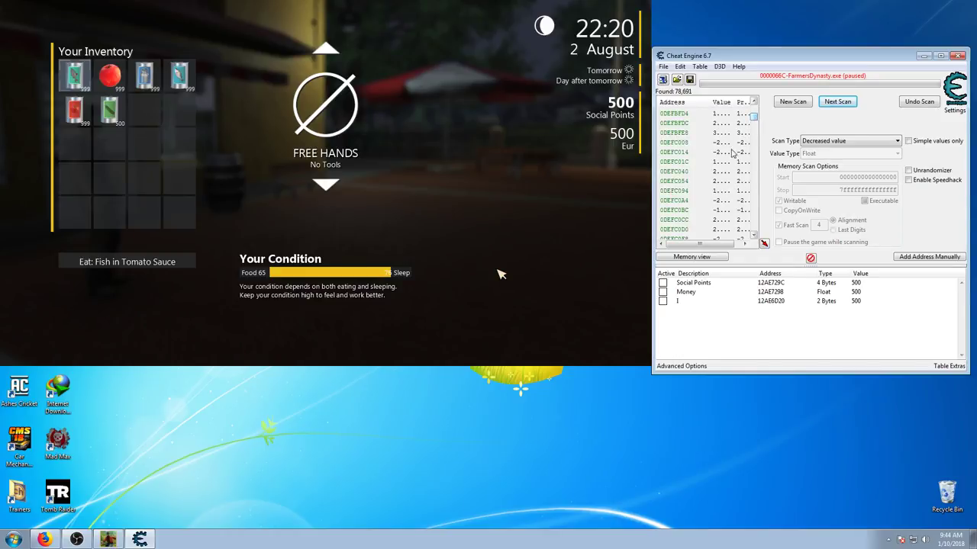
{"action": "scroll", "coordinate": [726, 165], "scroll_direction": "down", "scroll_amount": 10}
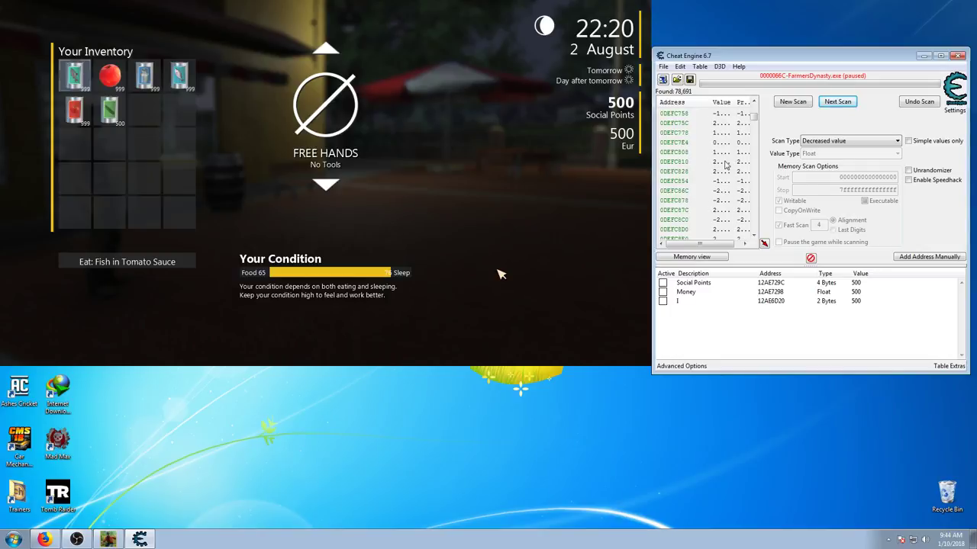
{"action": "scroll", "coordinate": [726, 165], "scroll_direction": "down", "scroll_amount": 10}
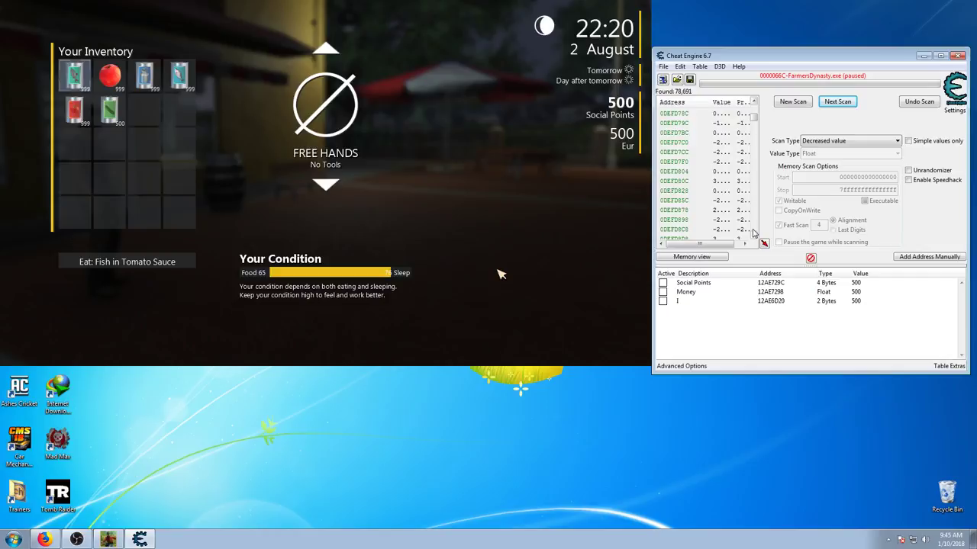
{"action": "left_click", "coordinate": [754, 236]}
{"action": "left_click", "coordinate": [754, 235]}
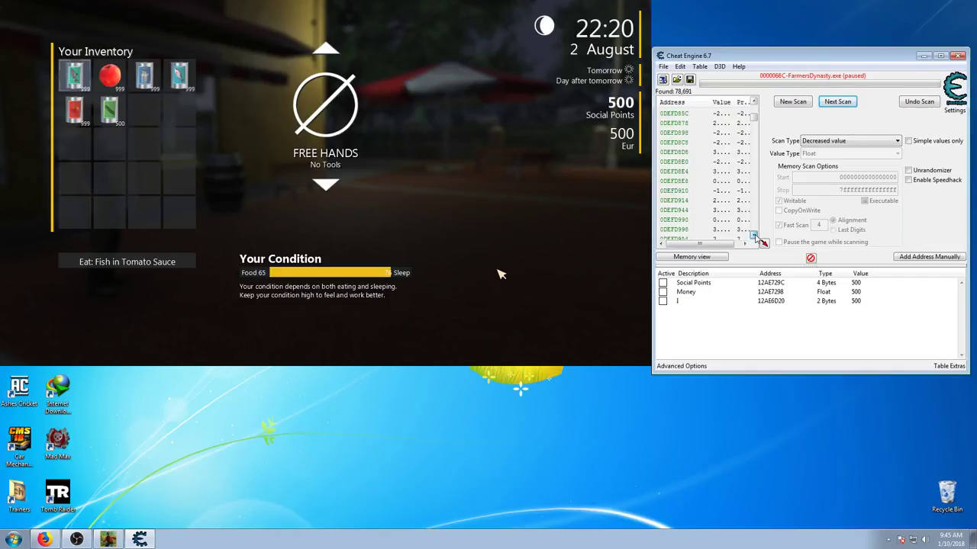
{"action": "left_click", "coordinate": [754, 236]}
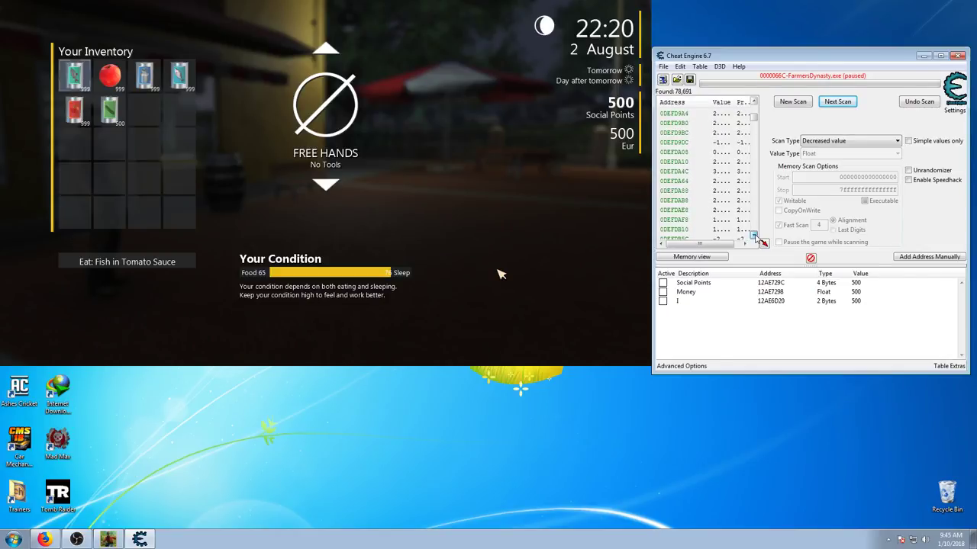
{"action": "left_click", "coordinate": [754, 235]}
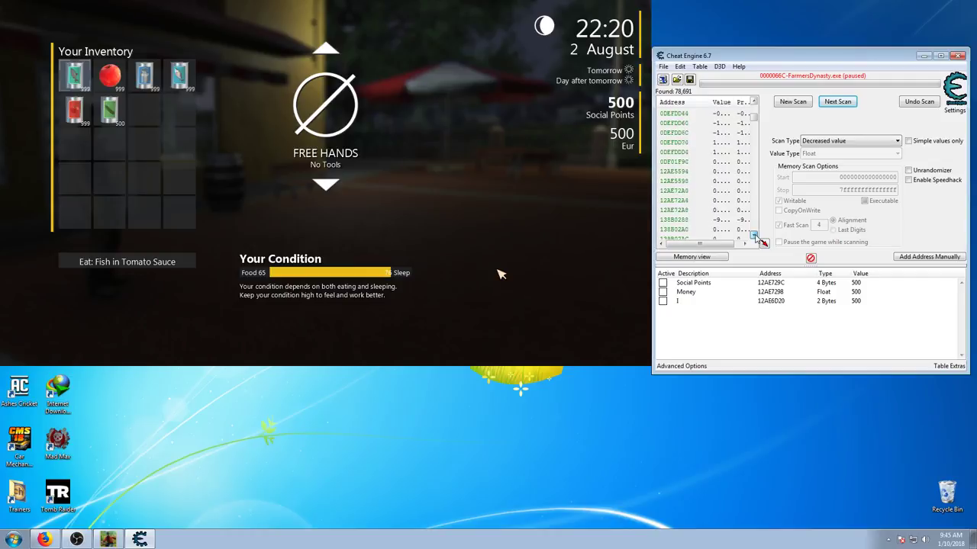
{"action": "left_click", "coordinate": [753, 102]}
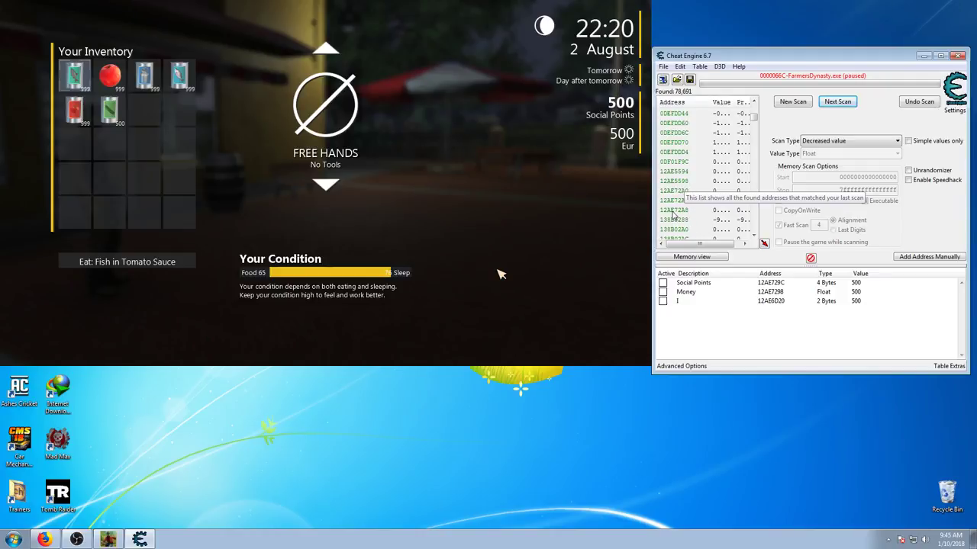
{"action": "left_click", "coordinate": [676, 211]}
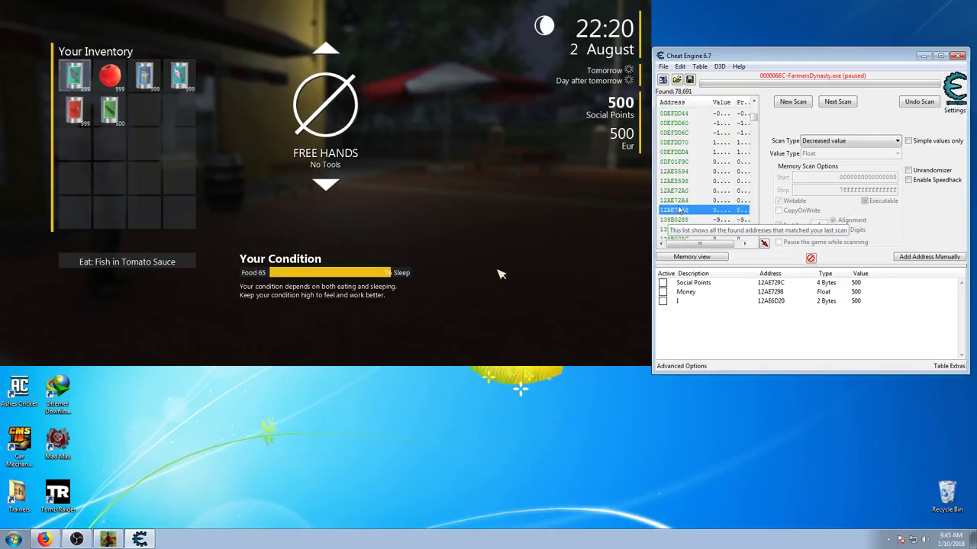
{"action": "left_click", "coordinate": [674, 191]}
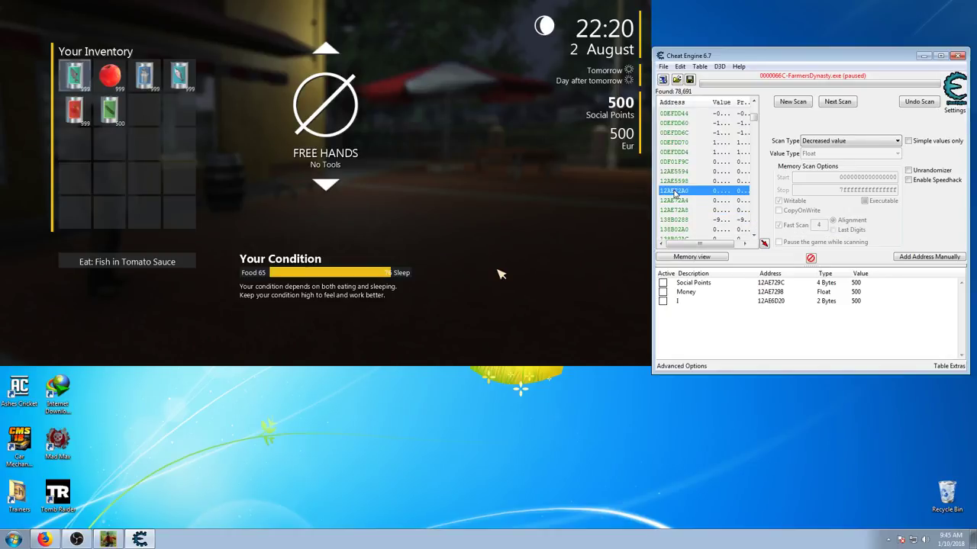
Step: Add Float results 12AE72A0, 12AE72A4 and 12AE72A8 to the cheat table
{"action": "double_click", "coordinate": [674, 192]}
{"action": "double_click", "coordinate": [678, 201]}
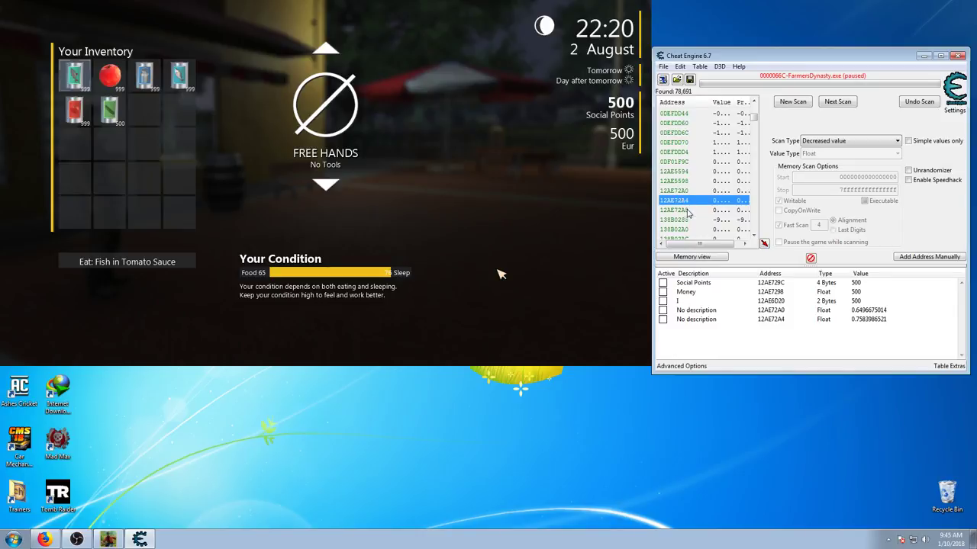
{"action": "double_click", "coordinate": [686, 211]}
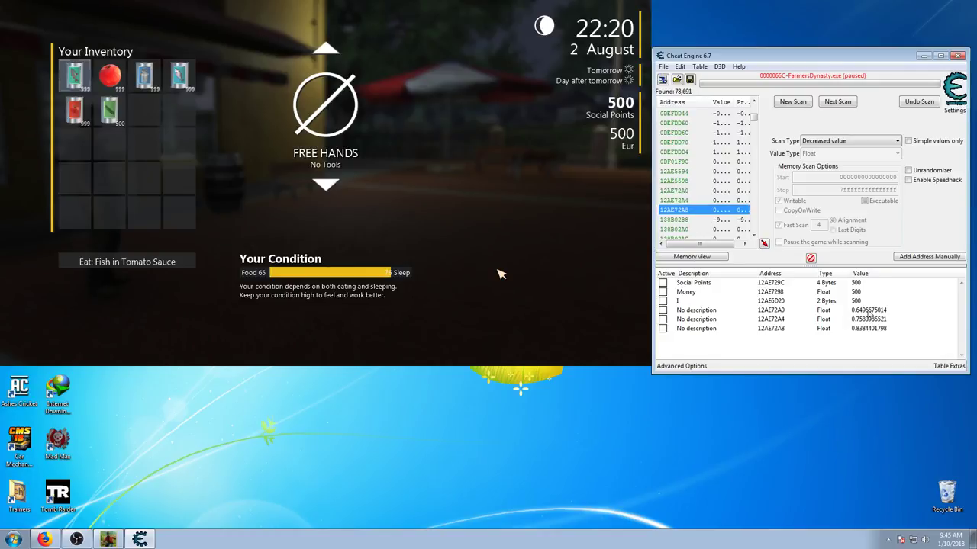
Step: Set the 12AE72A0 float to 1, raising the game's Food to 100
{"action": "left_click", "coordinate": [867, 311]}
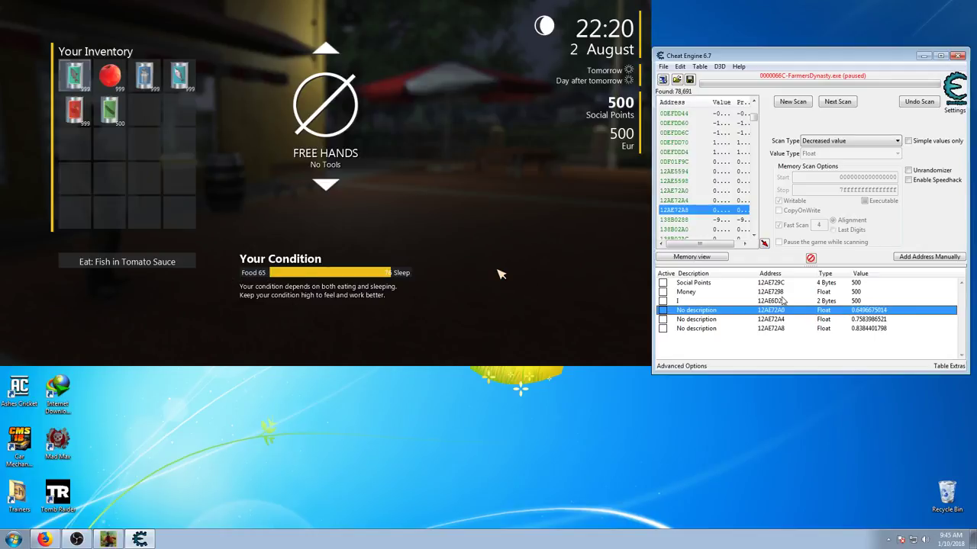
{"action": "double_click", "coordinate": [865, 311]}
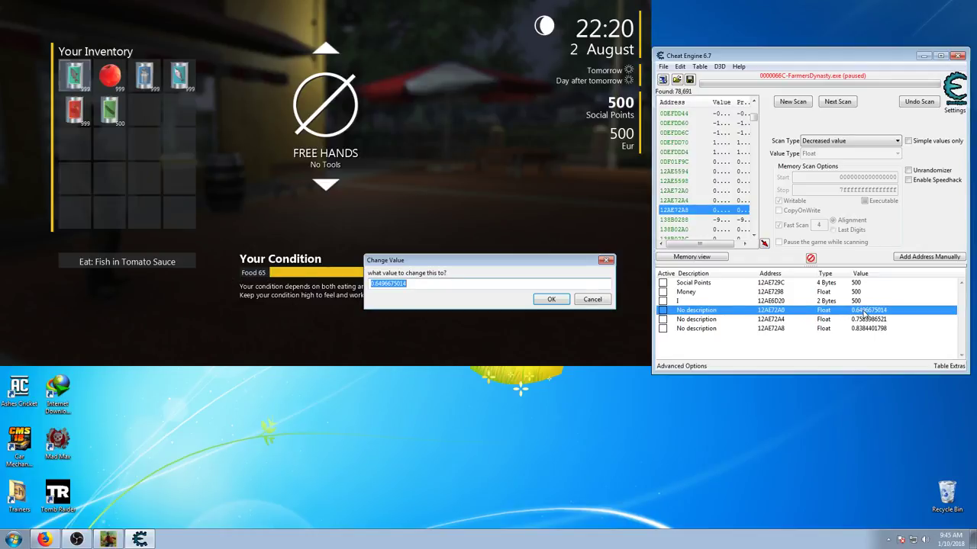
{"action": "type", "text": "1"}
{"action": "left_click", "coordinate": [553, 299]}
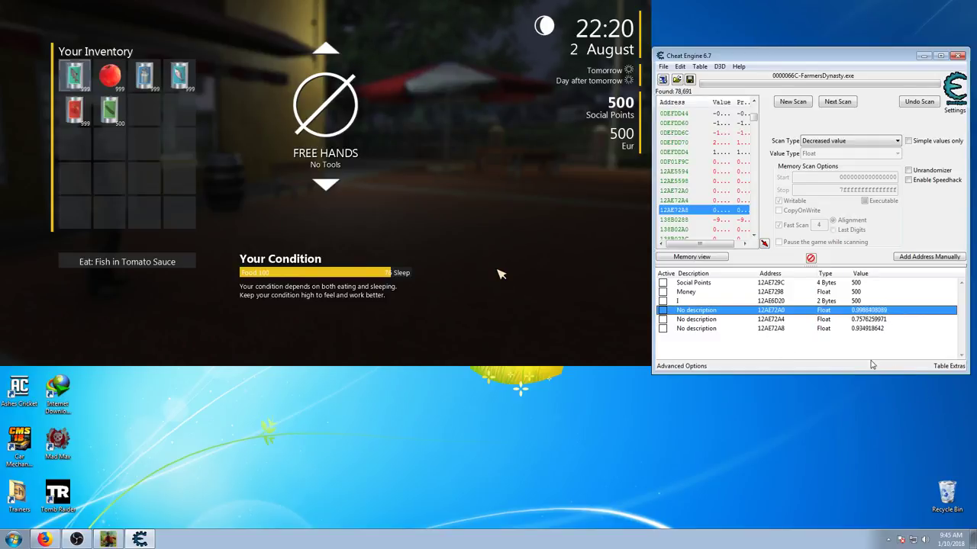
{"action": "left_click", "coordinate": [833, 351]}
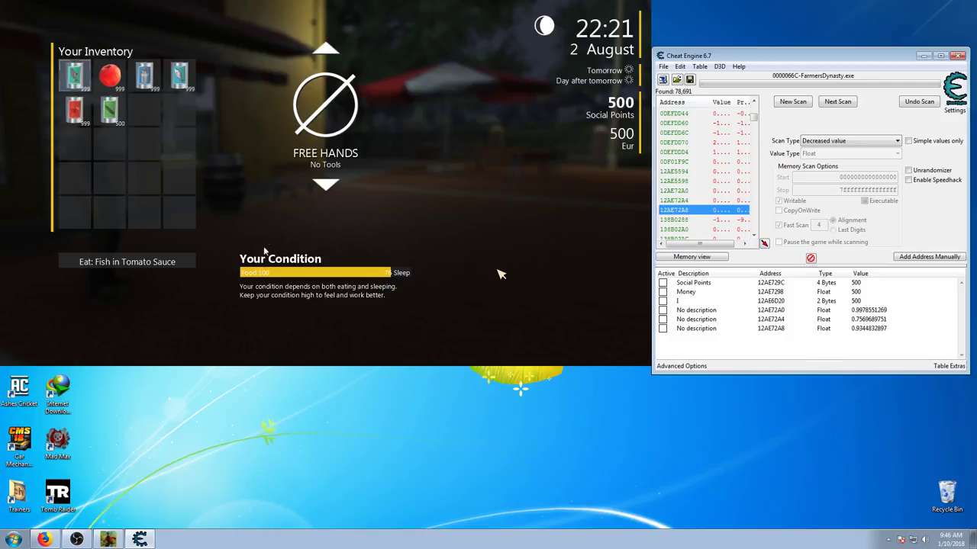
Step: Delete the 12AE72A4 and 12AE72A8 float entries from the table
{"action": "left_click", "coordinate": [861, 320]}
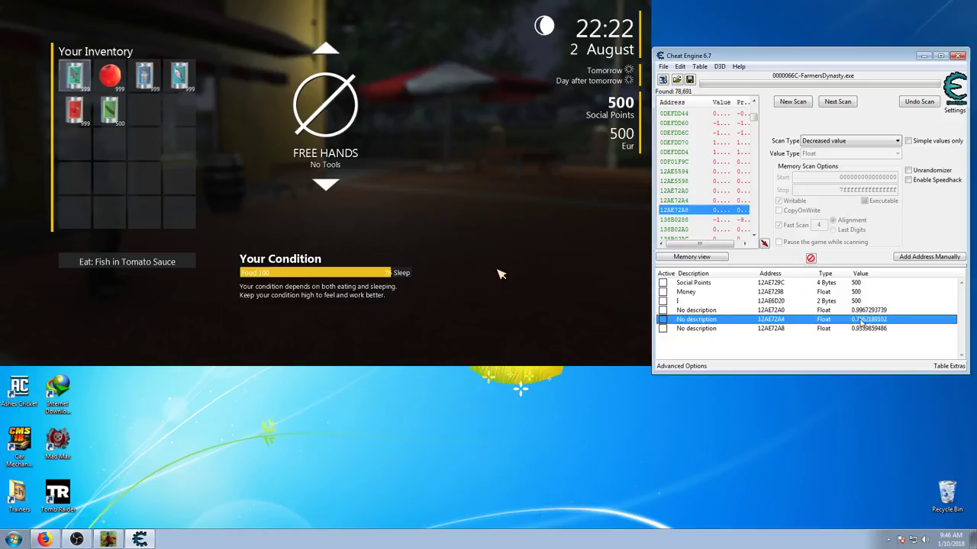
{"action": "key", "text": "Delete"}
{"action": "key", "text": "Return"}
{"action": "key", "text": "Delete"}
{"action": "key", "text": "Return"}
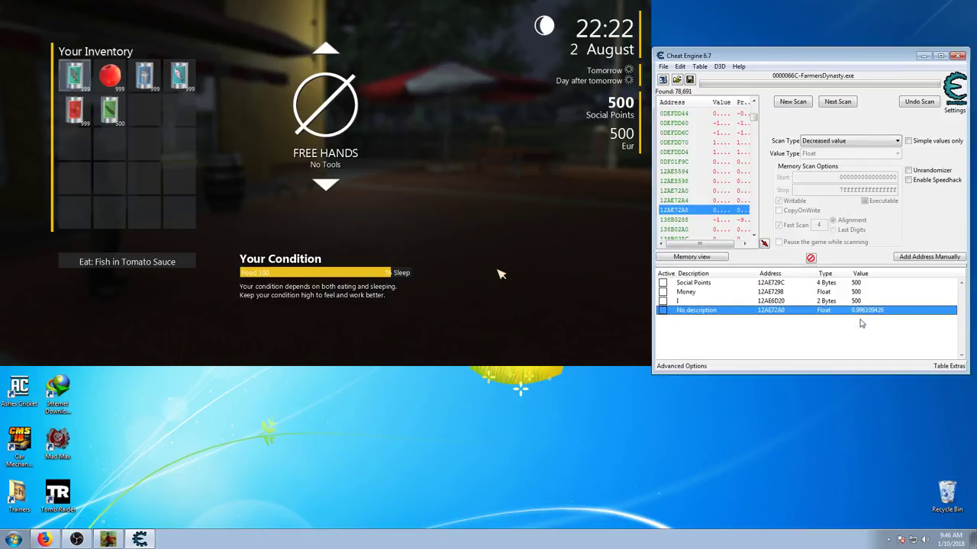
{"action": "left_click", "coordinate": [861, 324]}
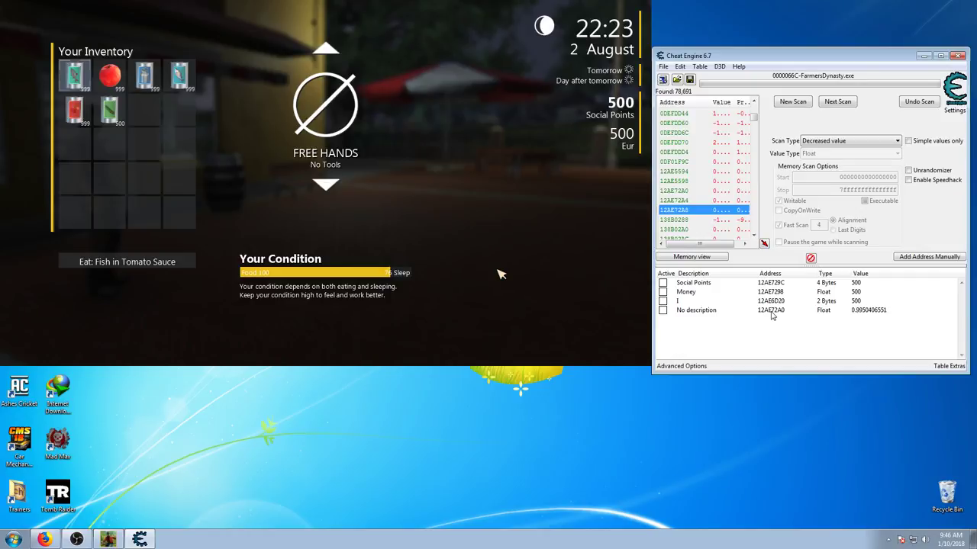
Step: Re-add 12AE72A4 as a Float entry from the Memory Viewer's dump, then close the viewer
{"action": "right_click", "coordinate": [771, 311]}
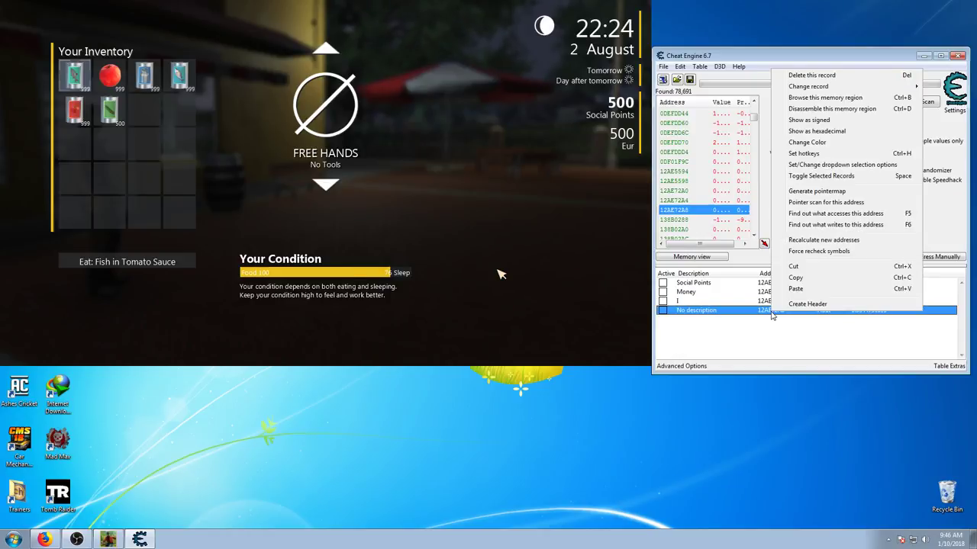
{"action": "left_click", "coordinate": [823, 99]}
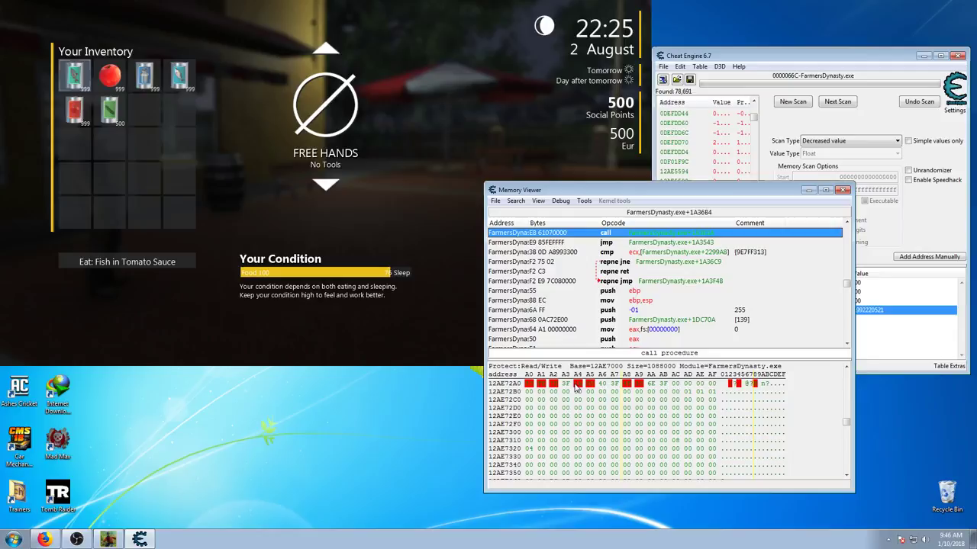
{"action": "left_click", "coordinate": [576, 383]}
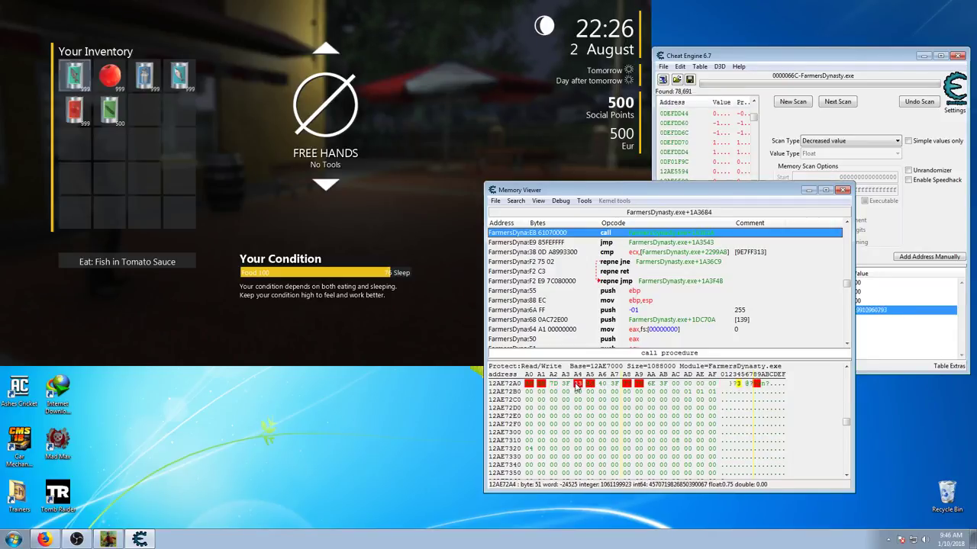
{"action": "left_click_drag", "start_coordinate": [578, 385], "coordinate": [589, 387]}
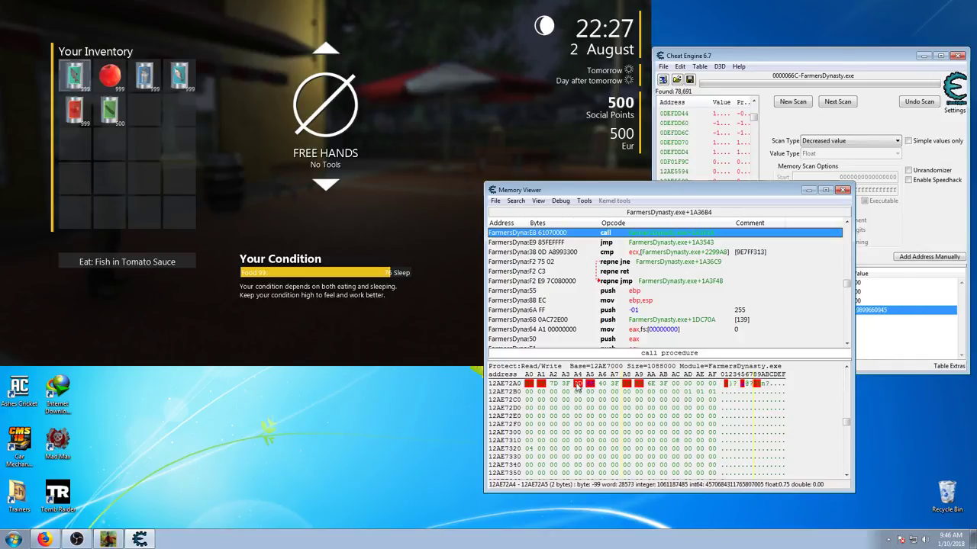
{"action": "right_click", "coordinate": [577, 387]}
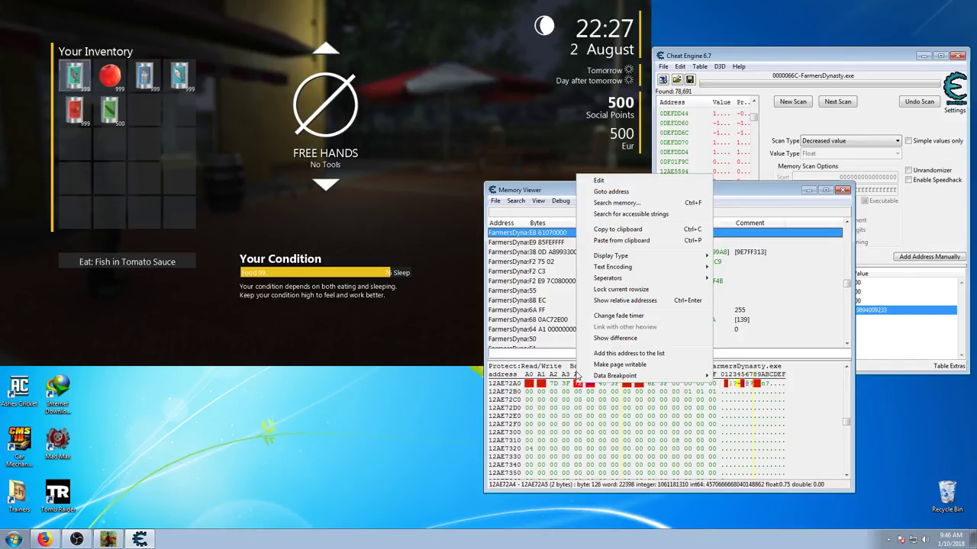
{"action": "left_click", "coordinate": [657, 354]}
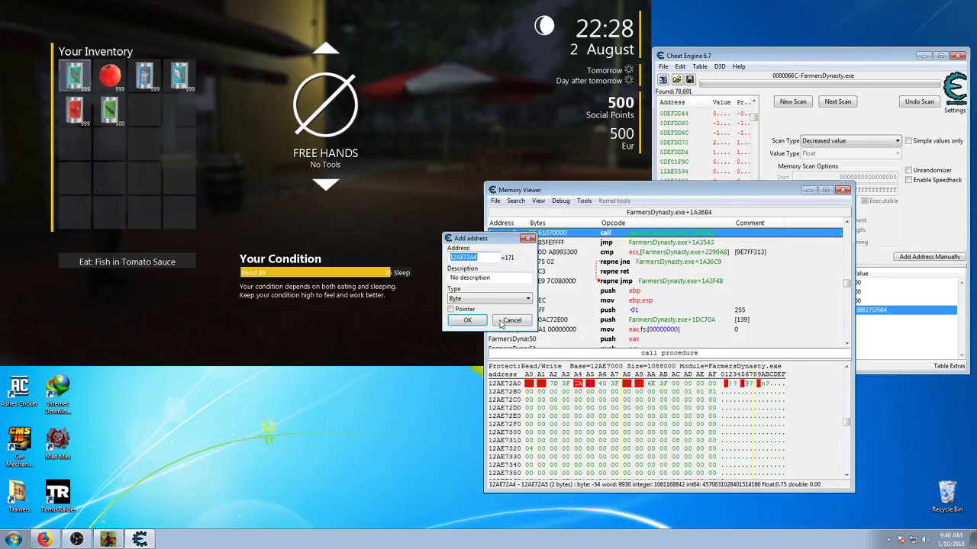
{"action": "left_click", "coordinate": [469, 301]}
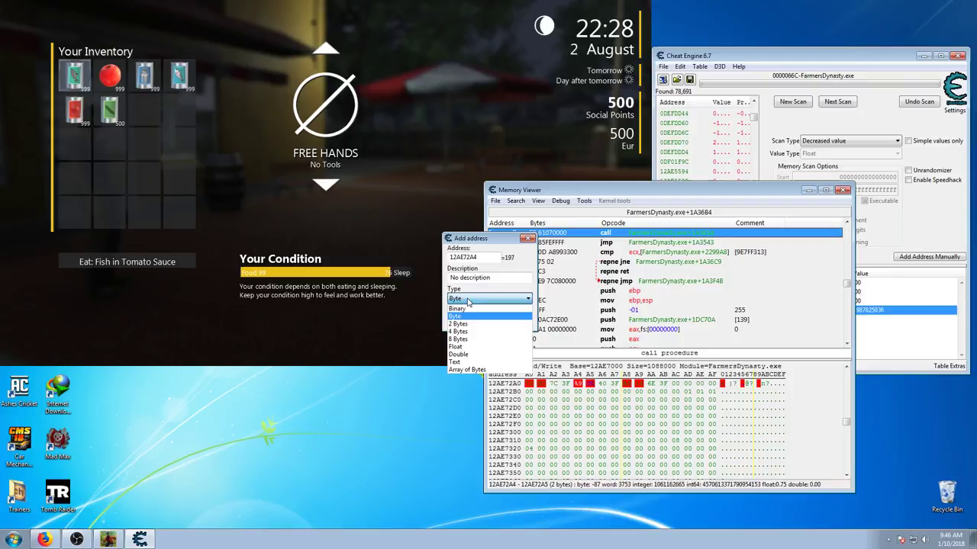
{"action": "left_click", "coordinate": [461, 347]}
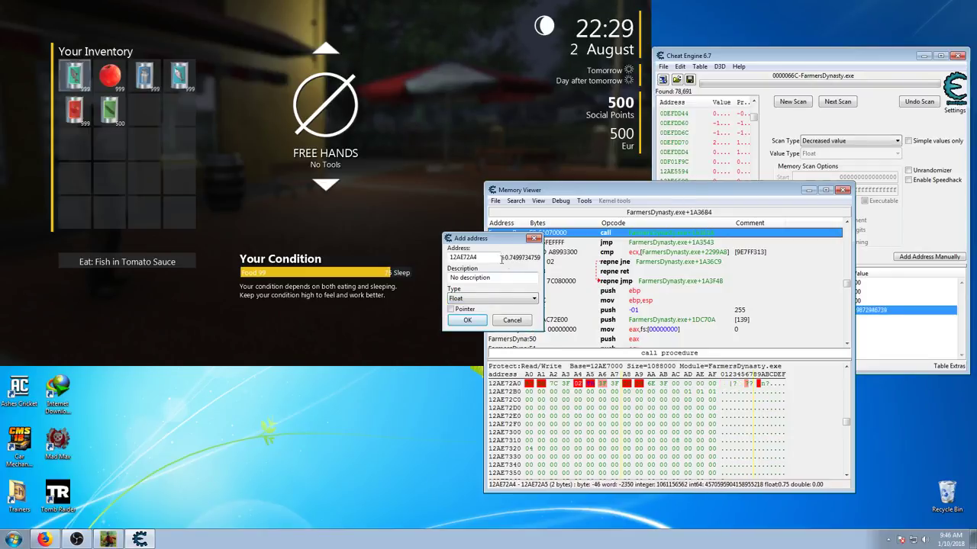
{"action": "left_click", "coordinate": [470, 320]}
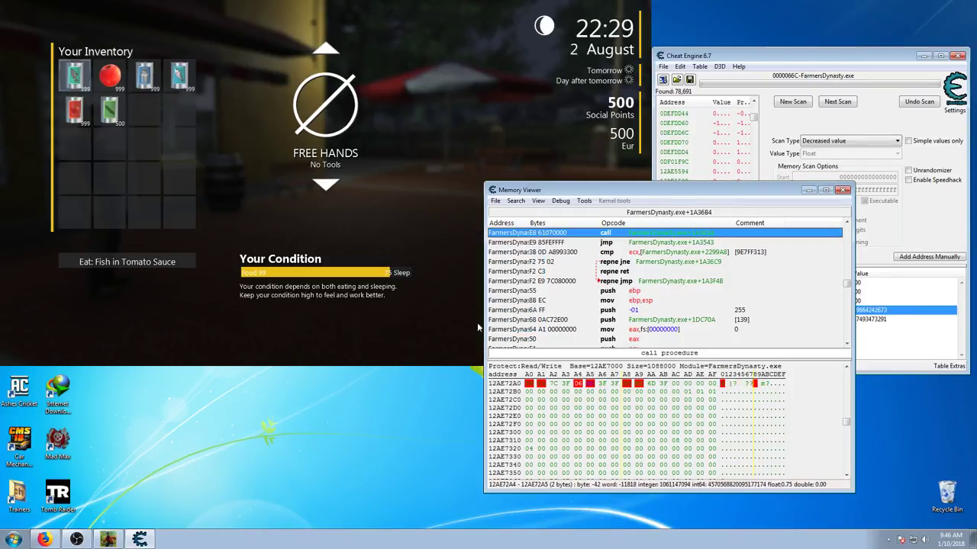
{"action": "left_click", "coordinate": [844, 190]}
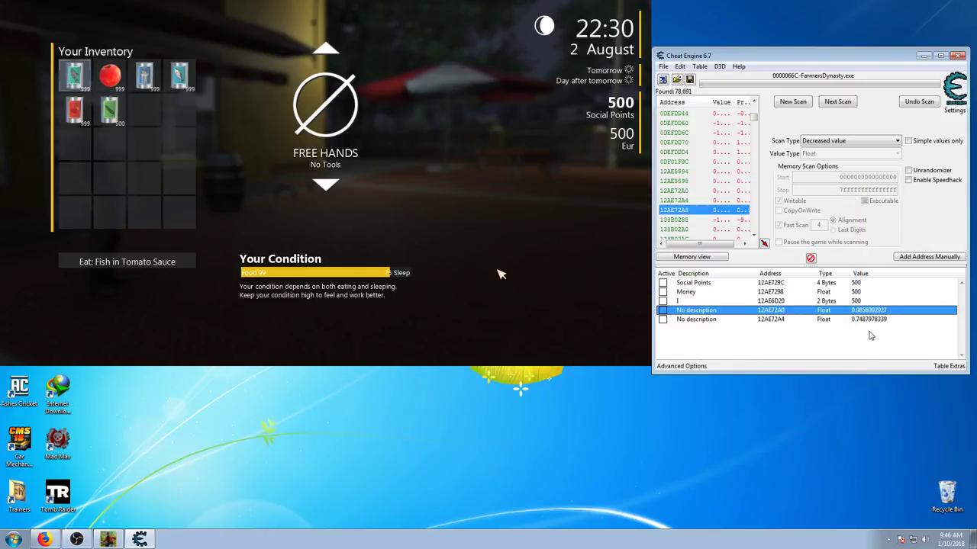
Step: Set the 12AE72A4 float entry to 1, bringing the game's Sleep to 100
{"action": "left_click", "coordinate": [872, 336]}
{"action": "double_click", "coordinate": [863, 320]}
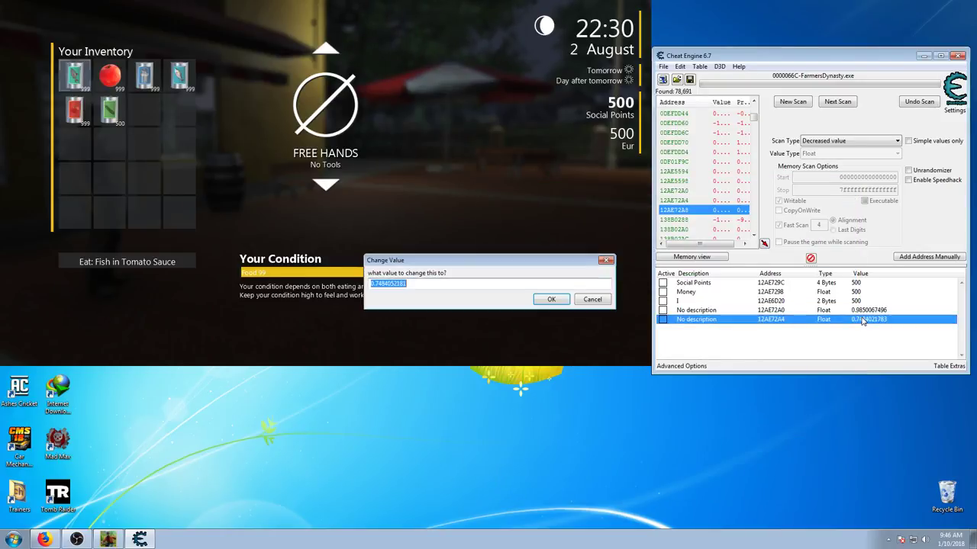
{"action": "type", "text": "1"}
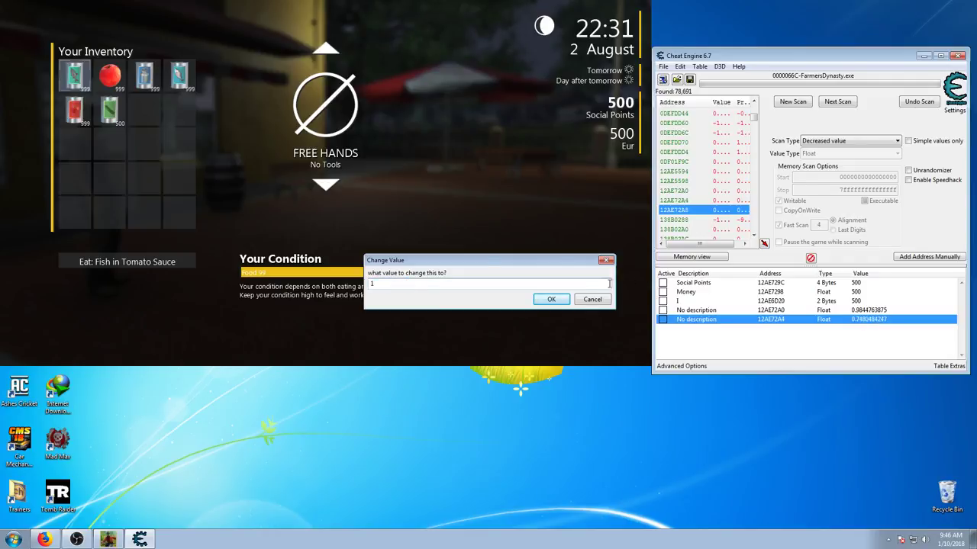
{"action": "left_click", "coordinate": [562, 299]}
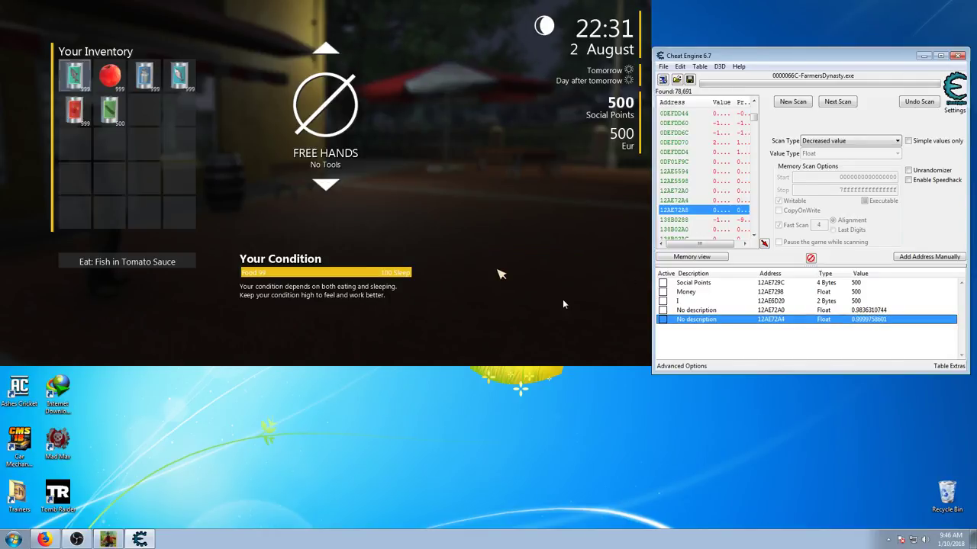
{"action": "left_click", "coordinate": [735, 351]}
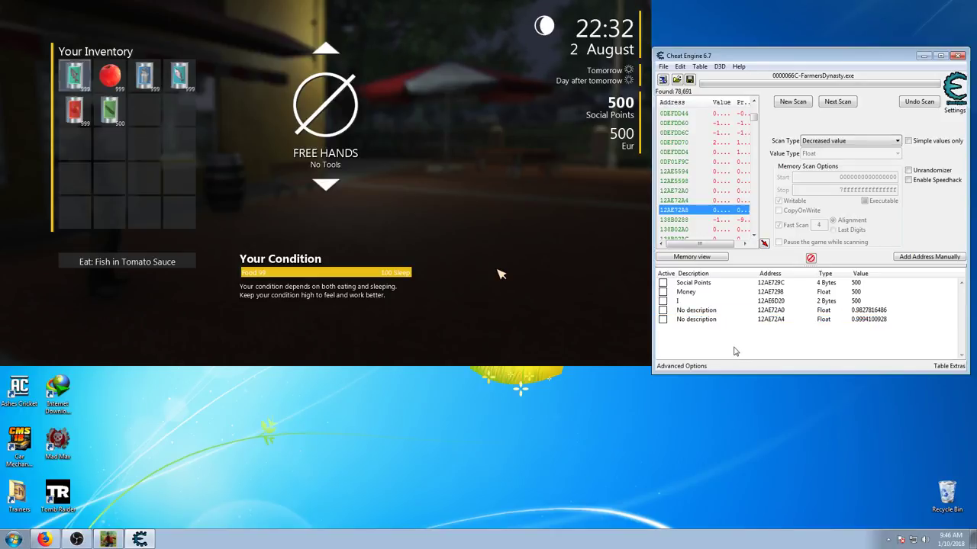